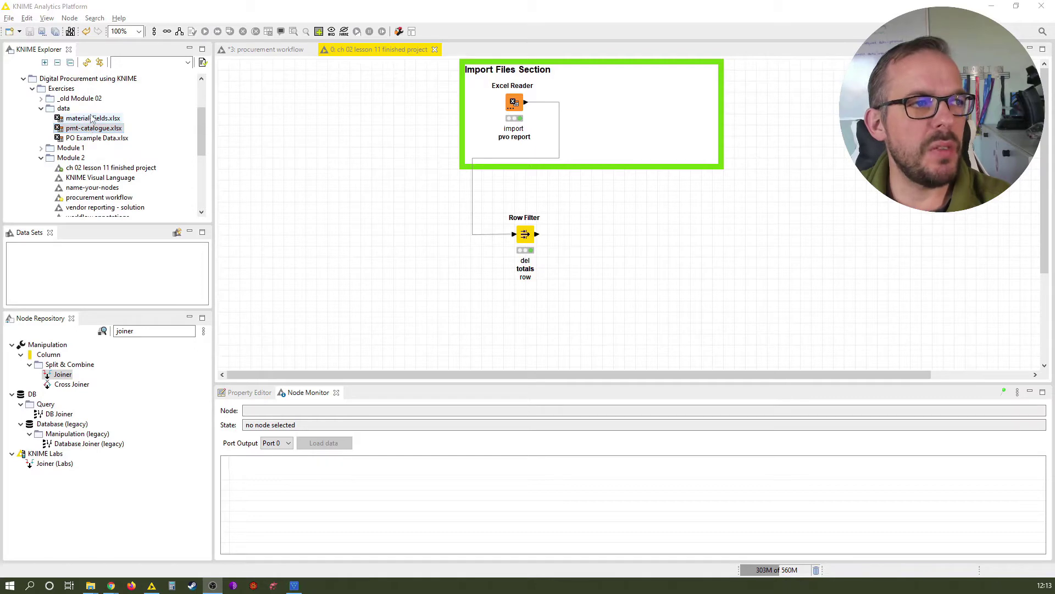
# Add an Excel Reader for material-fields.xlsx using row 4 as headers and columns from C
pyautogui.moveTo(91, 121)
pyautogui.mouseDown()
pyautogui.moveTo(578, 132)
pyautogui.moveTo(599, 117)
pyautogui.mouseUp()
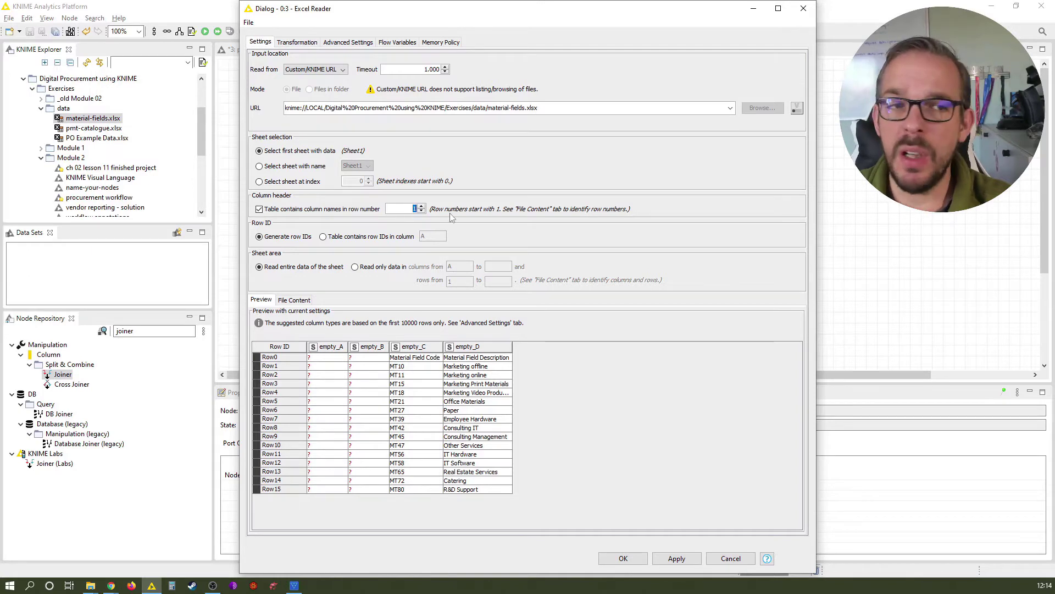
pyautogui.press('Tab')
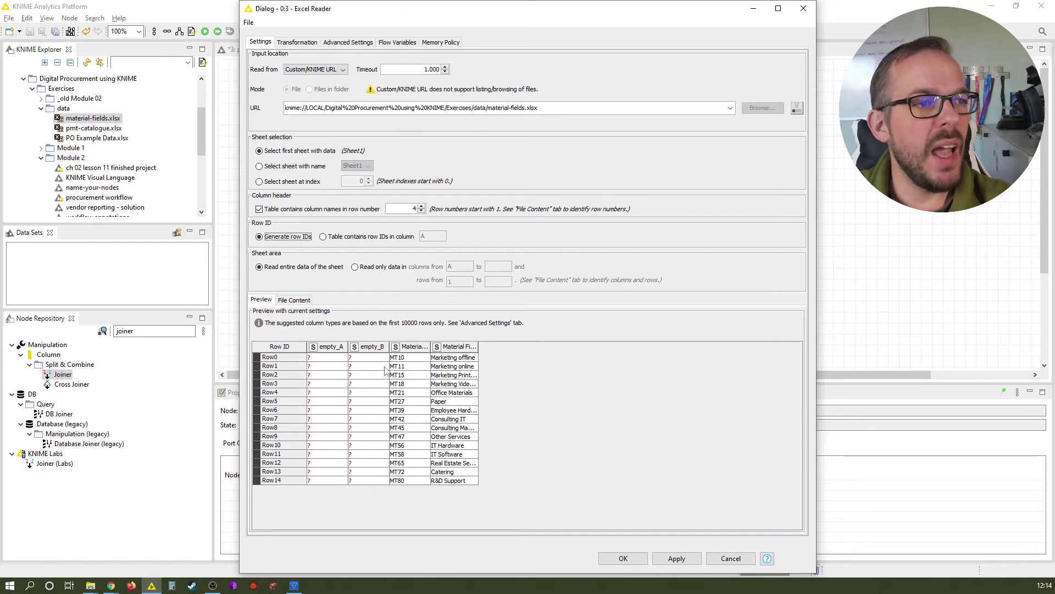
pyautogui.click(387, 267)
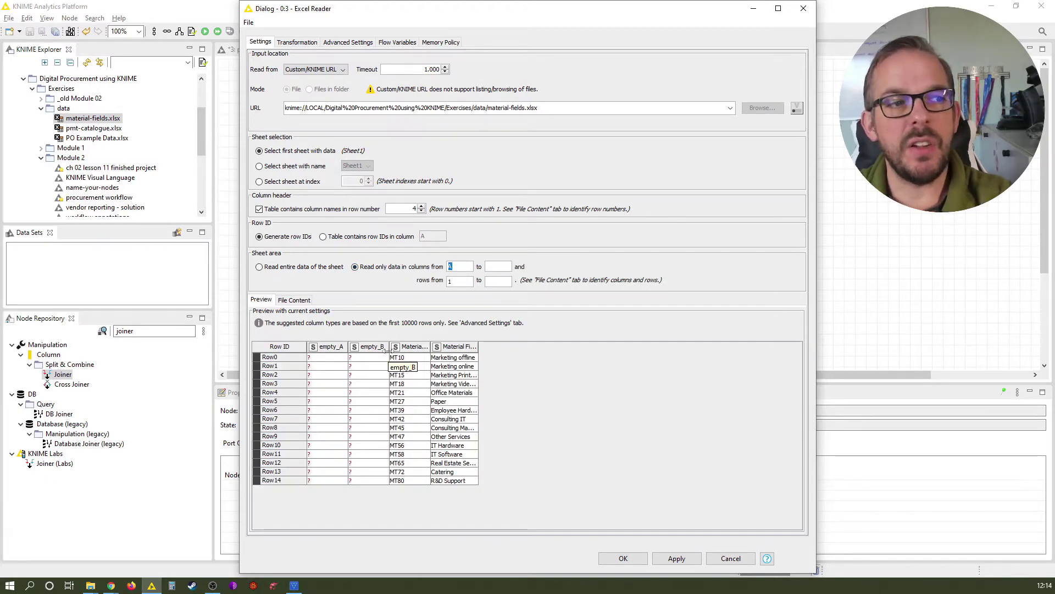
pyautogui.write('C')
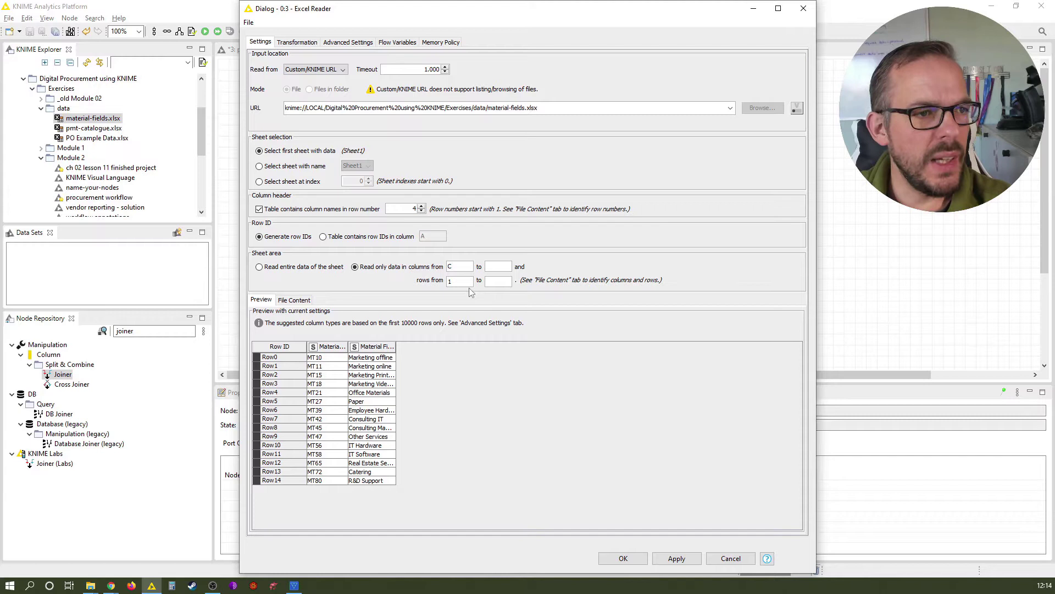
pyautogui.moveTo(396, 351); pyautogui.dragTo(490, 353)
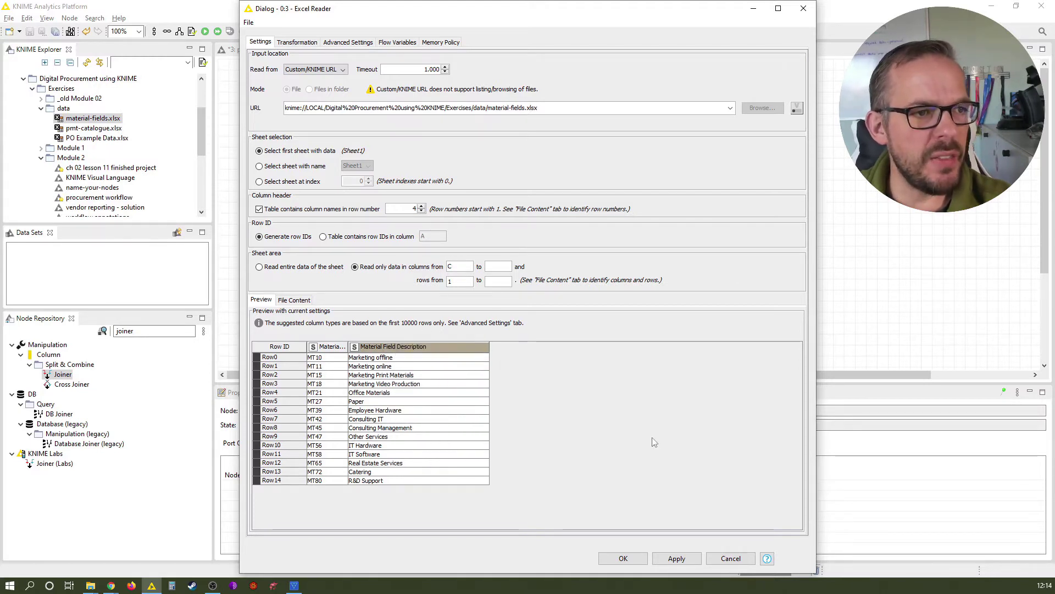
pyautogui.click(618, 559)
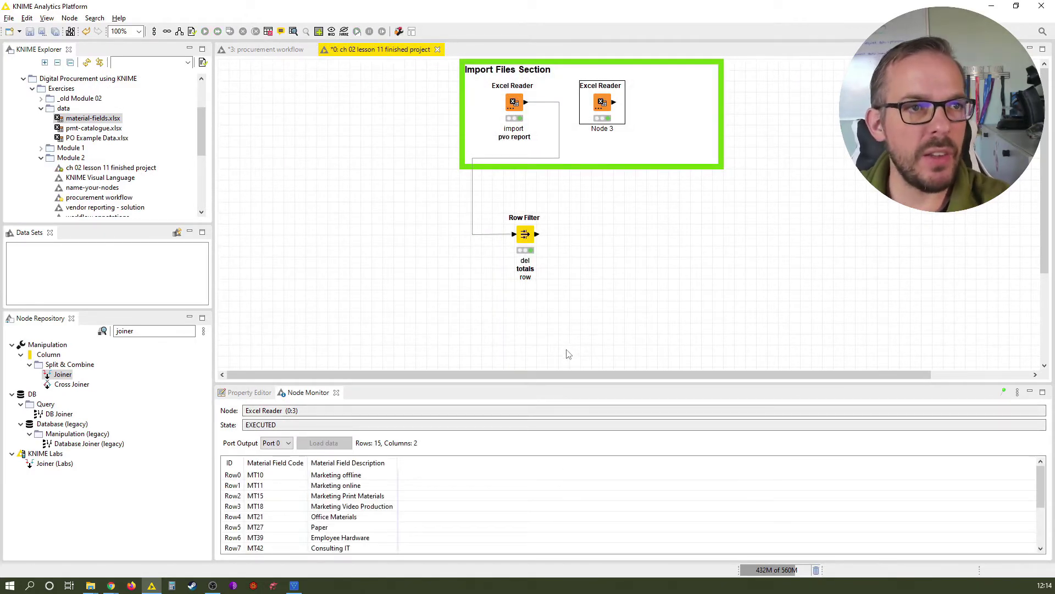
# Label the reader 'import material field data' with 'material field' in bold
pyautogui.press('F2')
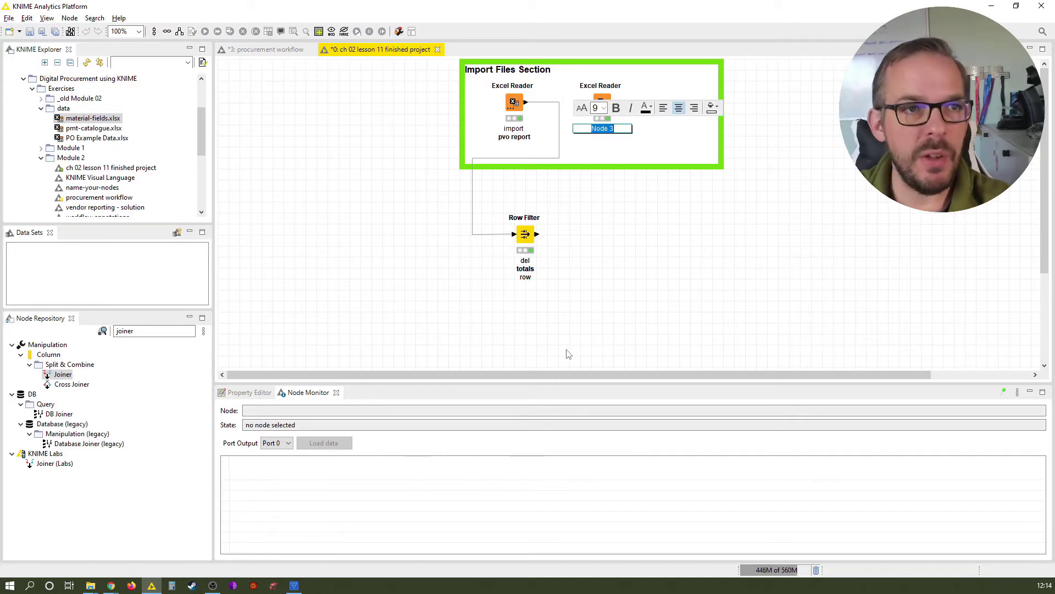
pyautogui.write('import')
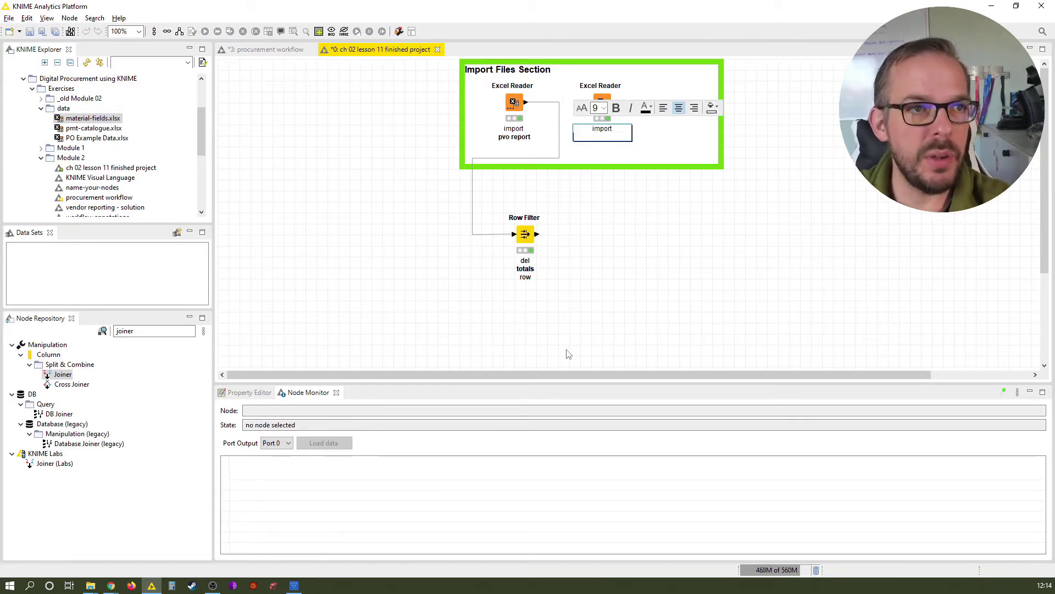
pyautogui.write('ld data')
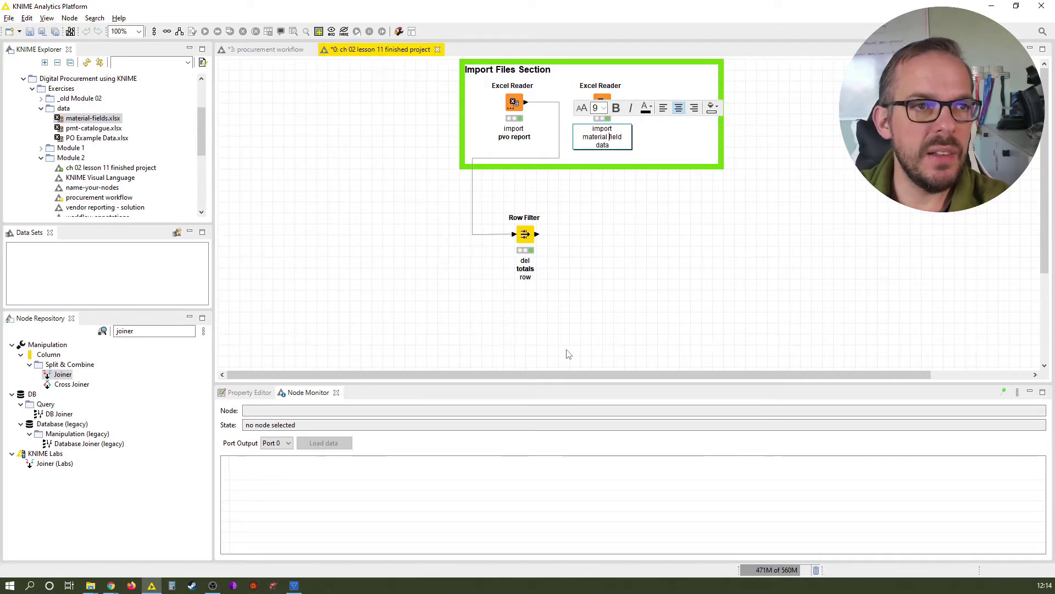
pyautogui.hotkey('shift', 'Home')
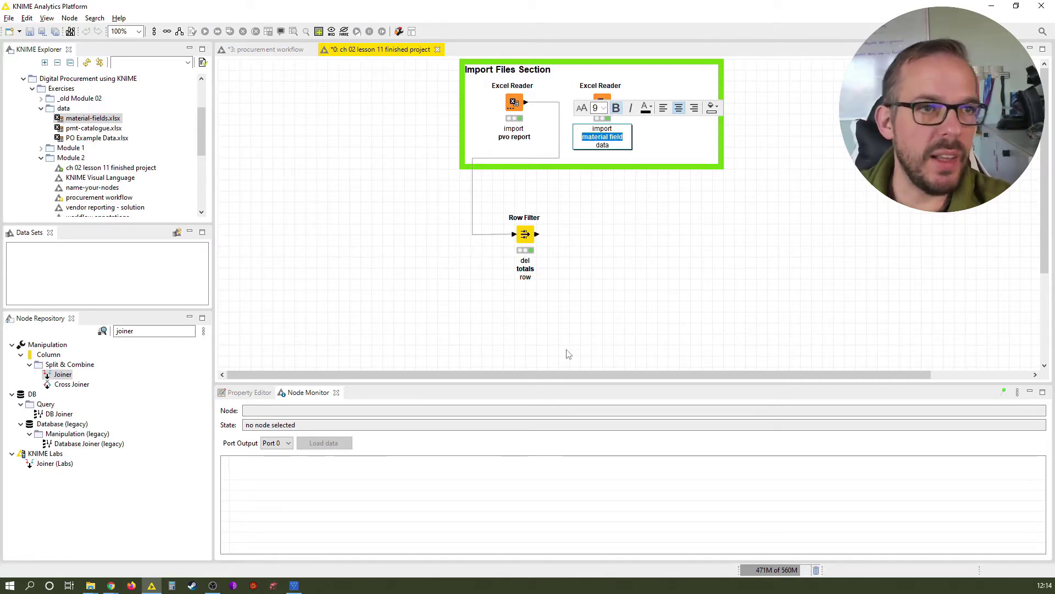
pyautogui.click(642, 270)
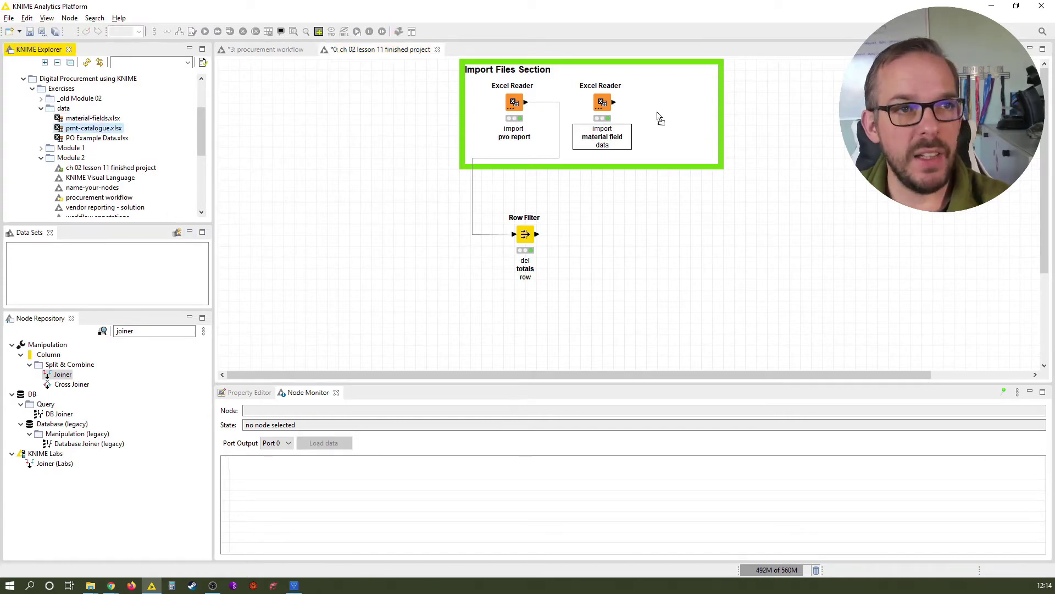
# Add an Excel Reader for pmt-catalogue.xlsx and accept its default settings
pyautogui.moveTo(98, 134); pyautogui.dragTo(674, 107)
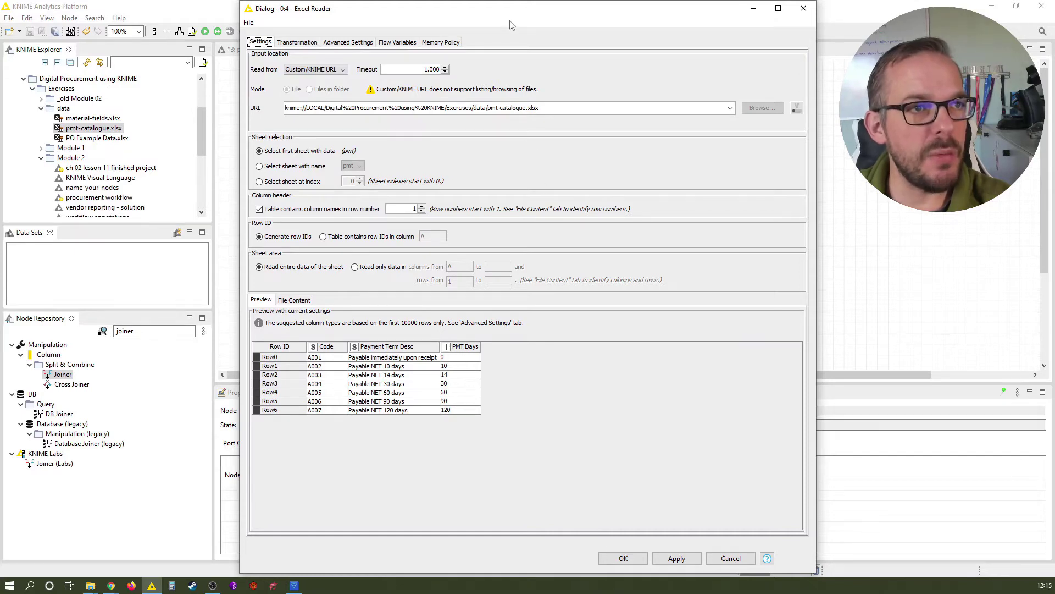
pyautogui.moveTo(510, 10); pyautogui.dragTo(492, 10)
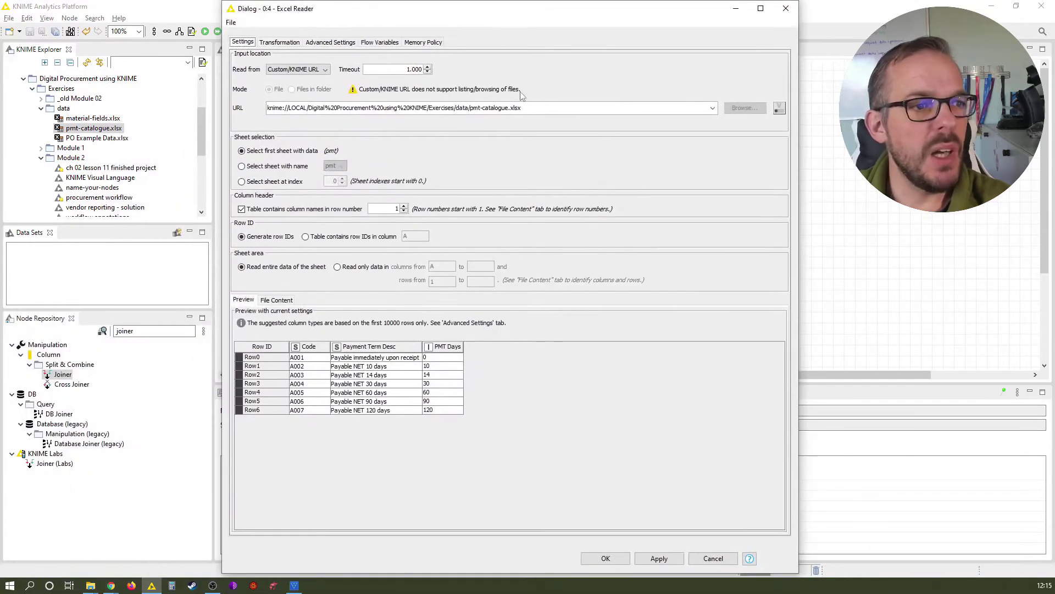
pyautogui.click(601, 562)
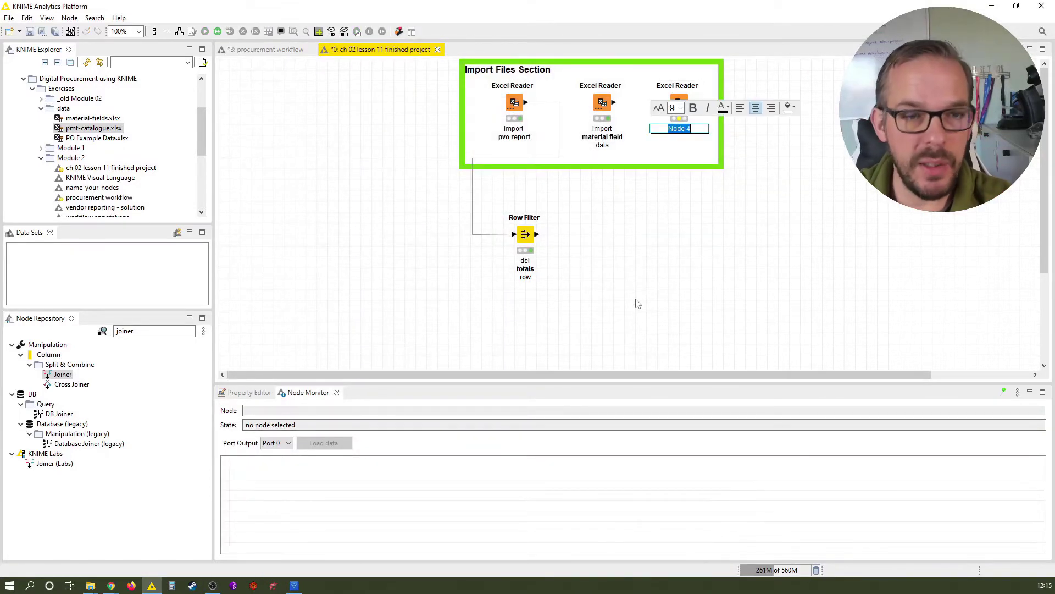
pyautogui.write('import ')
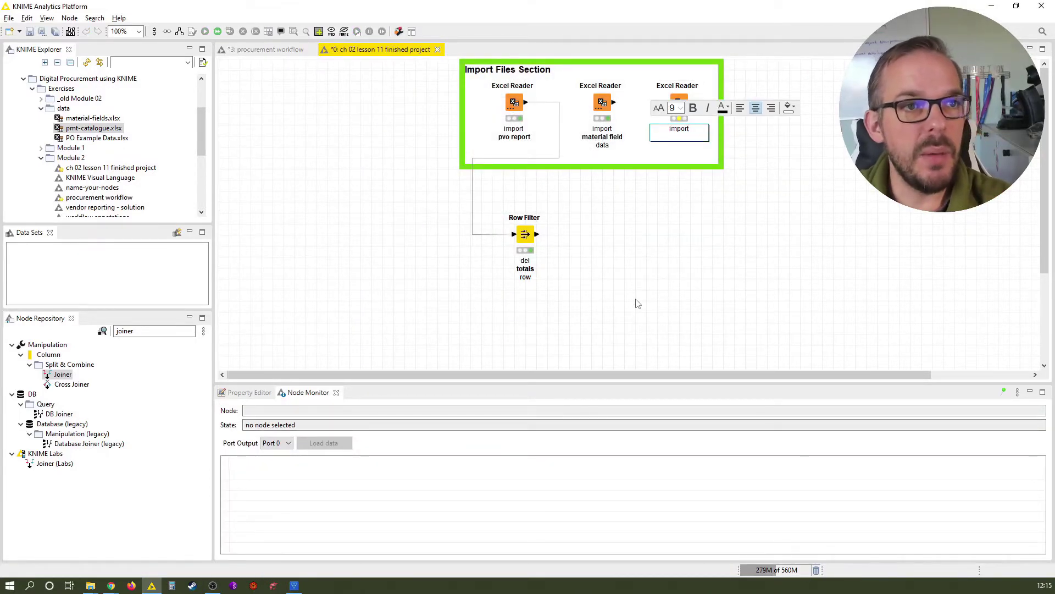
pyautogui.write('PMT descripti')
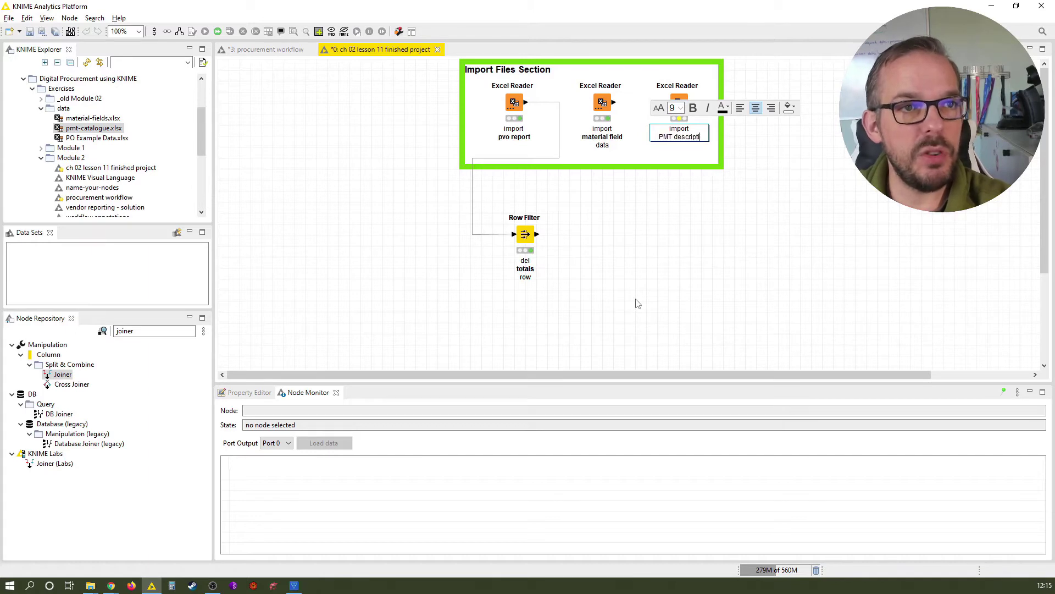
pyautogui.write('ons')
# Label the reader 'import PMT descriptions' with bold text and execute it
pyautogui.hotkey('shift', 'Home')
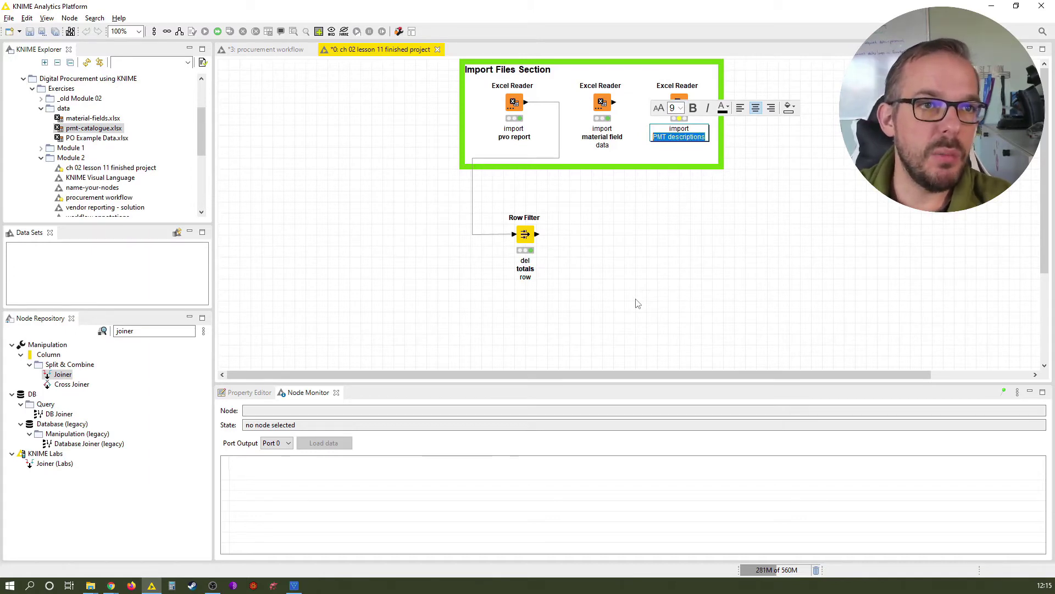
pyautogui.click(683, 195)
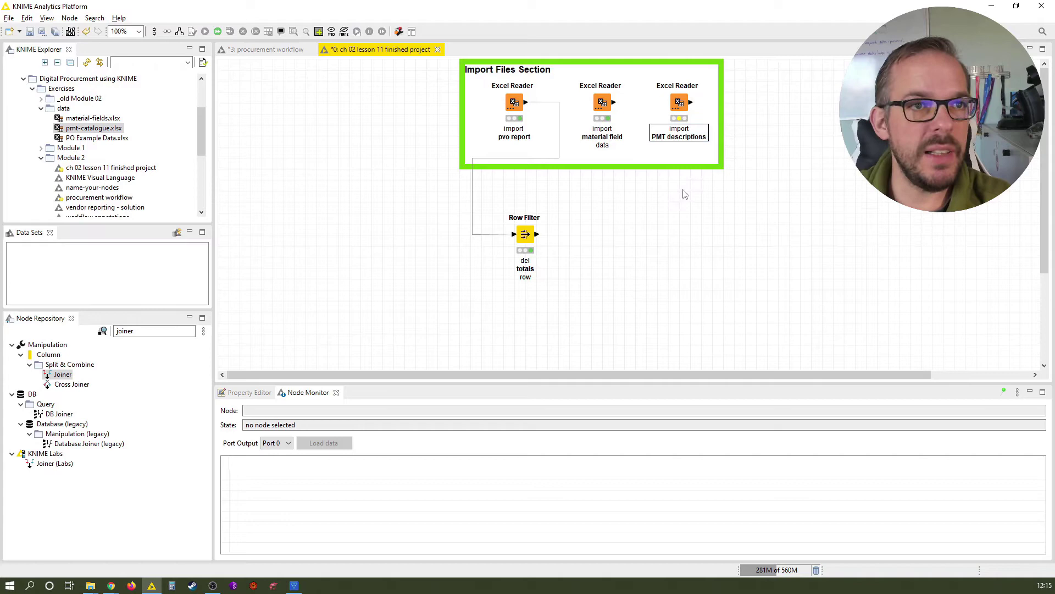
pyautogui.click(682, 115)
pyautogui.press('F7')
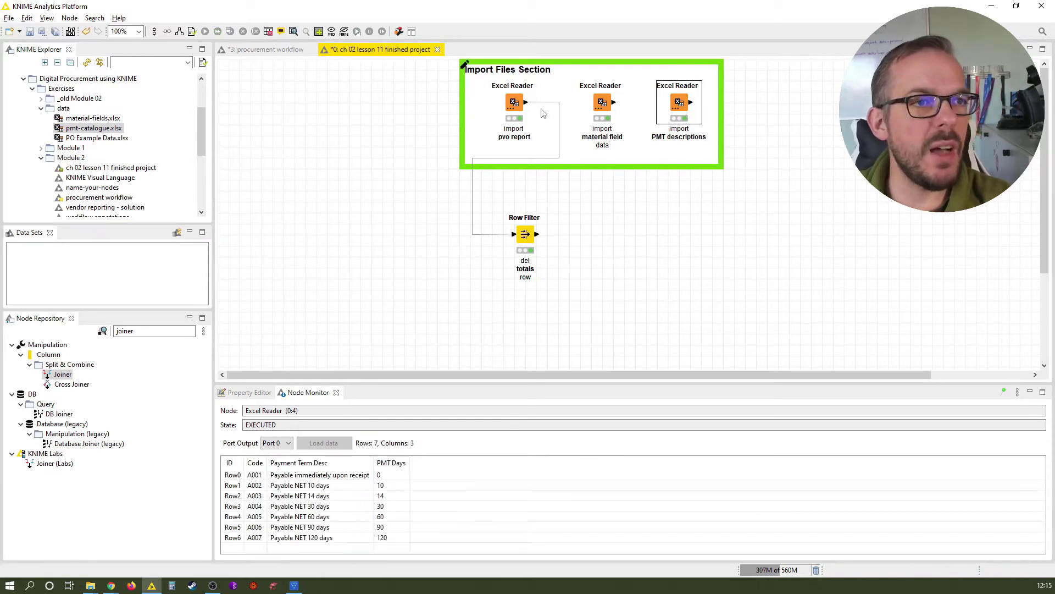
pyautogui.click(514, 103)
pyautogui.click(603, 104)
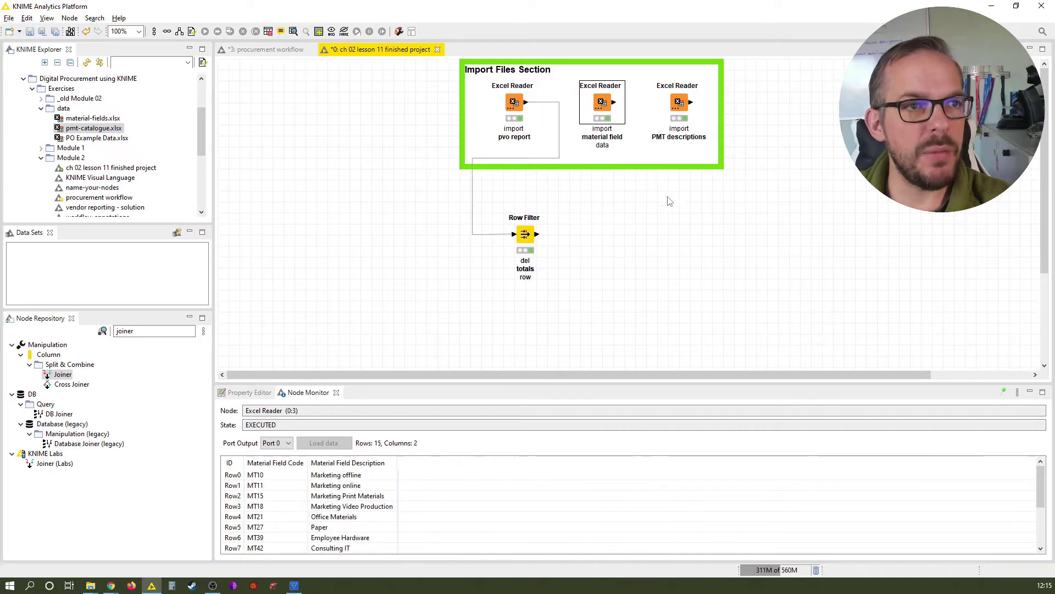
pyautogui.click(679, 104)
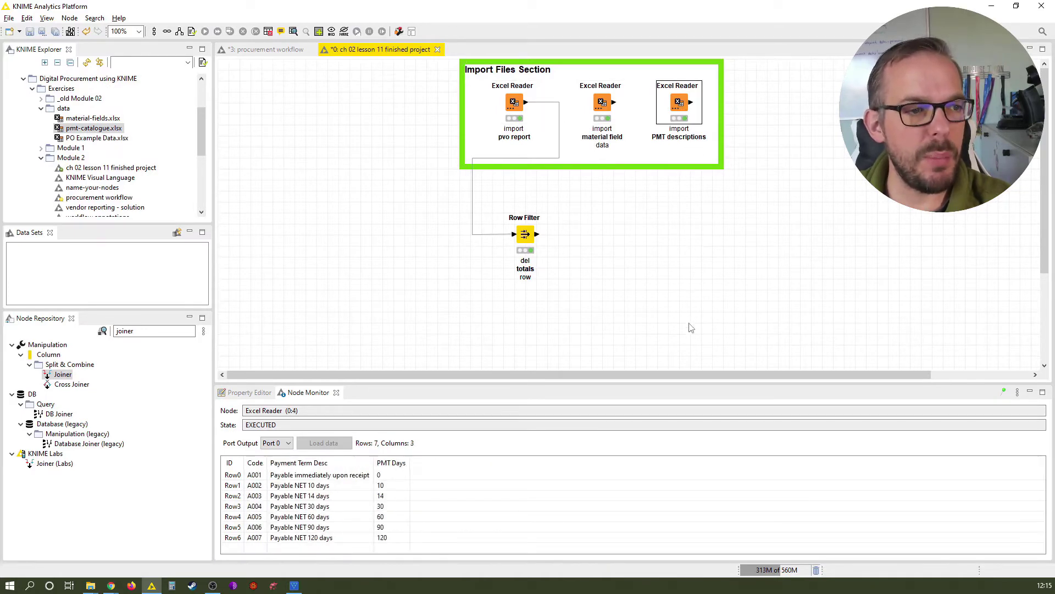
pyautogui.click(637, 304)
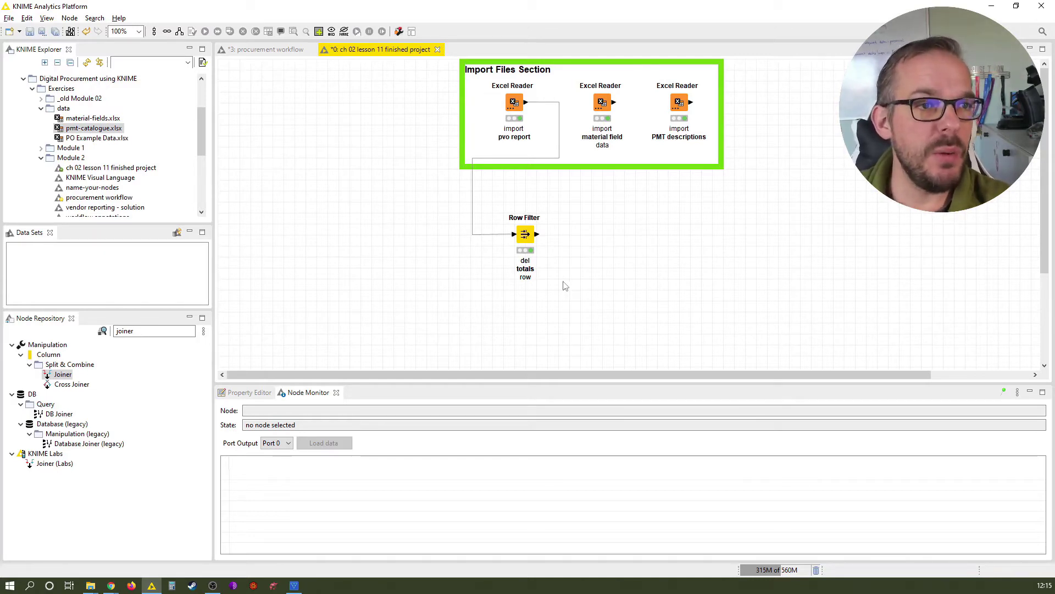
pyautogui.click(525, 237)
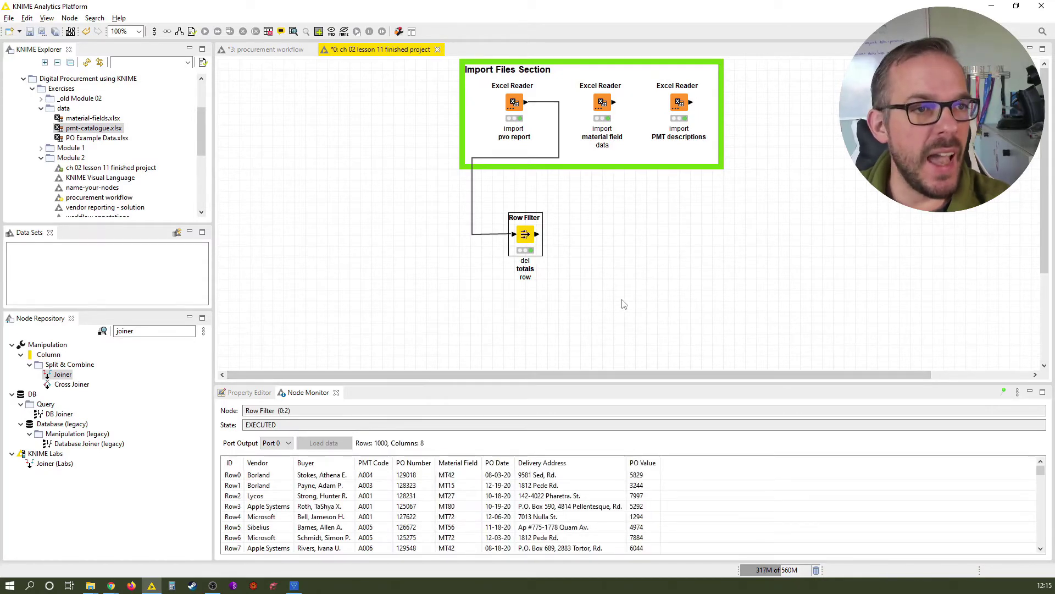
pyautogui.click(155, 333)
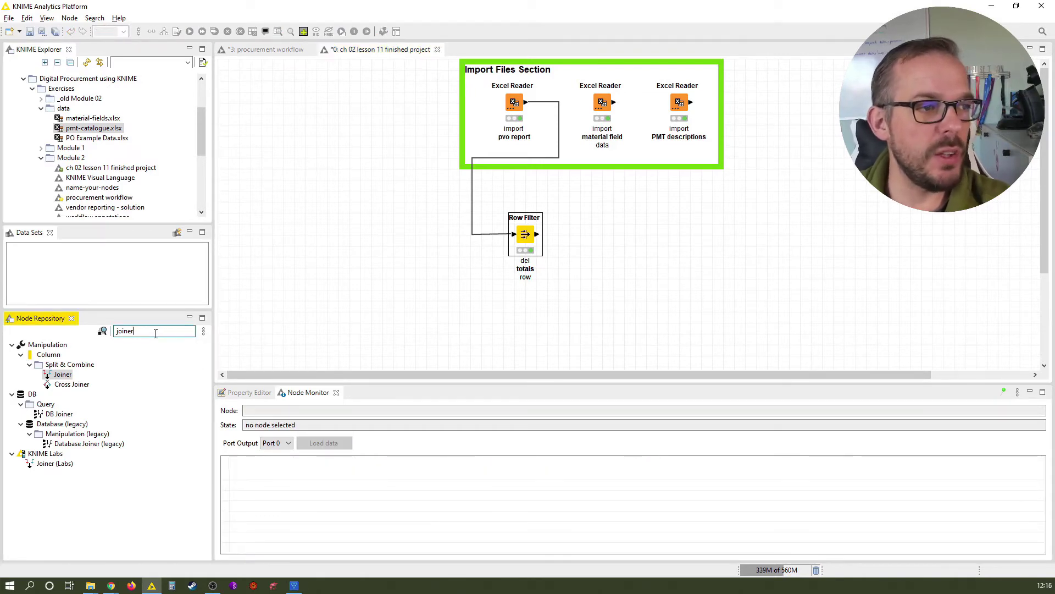
# Add a Joiner node from Manipulation > Column > Split & Combine after the Row Filter
pyautogui.doubleClick(155, 332)
pyautogui.press('BackSpace')
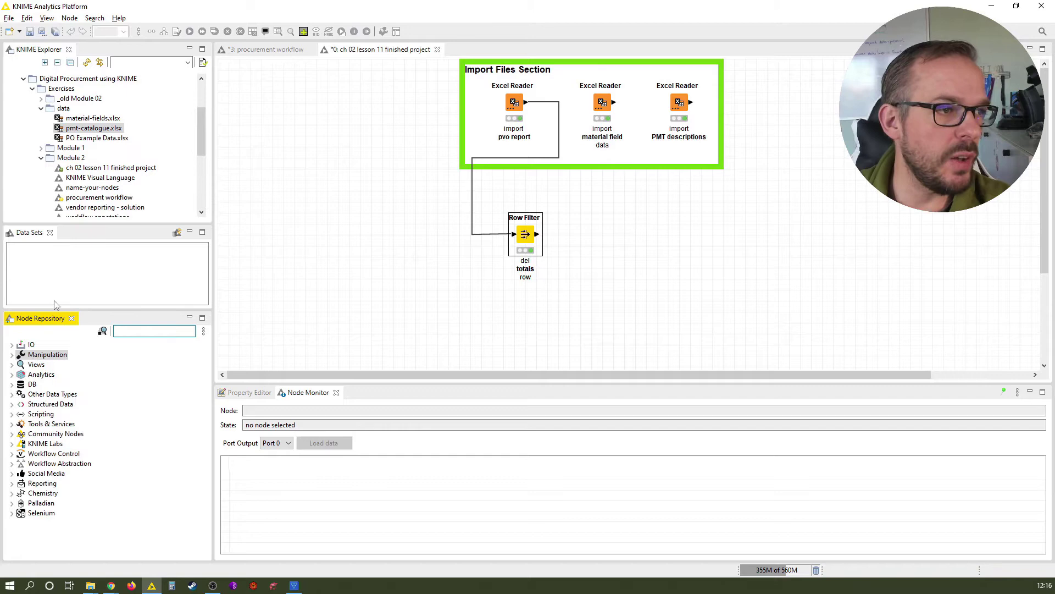
pyautogui.click(12, 354)
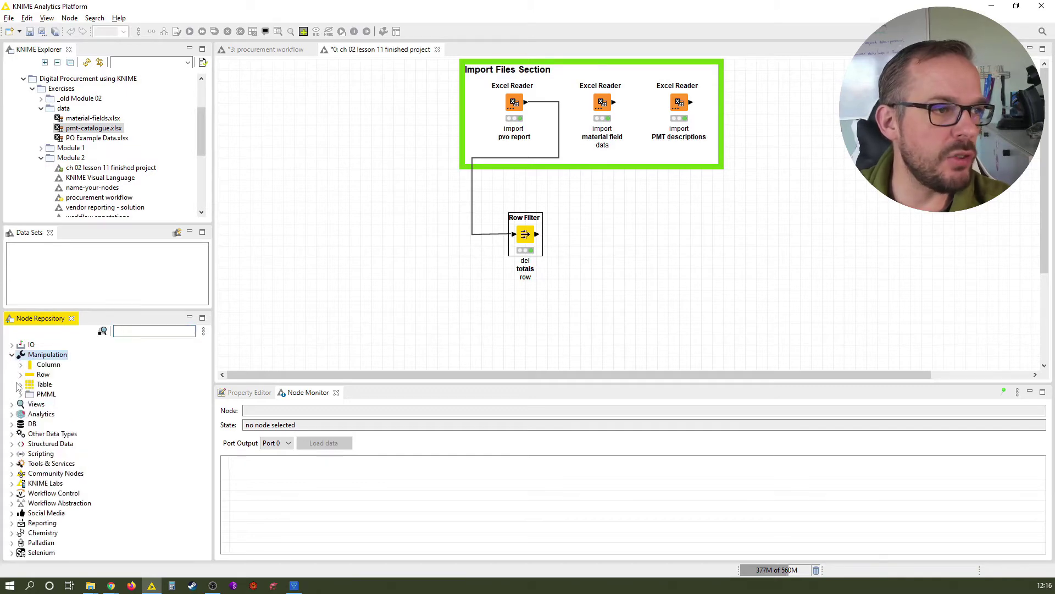
pyautogui.click(21, 365)
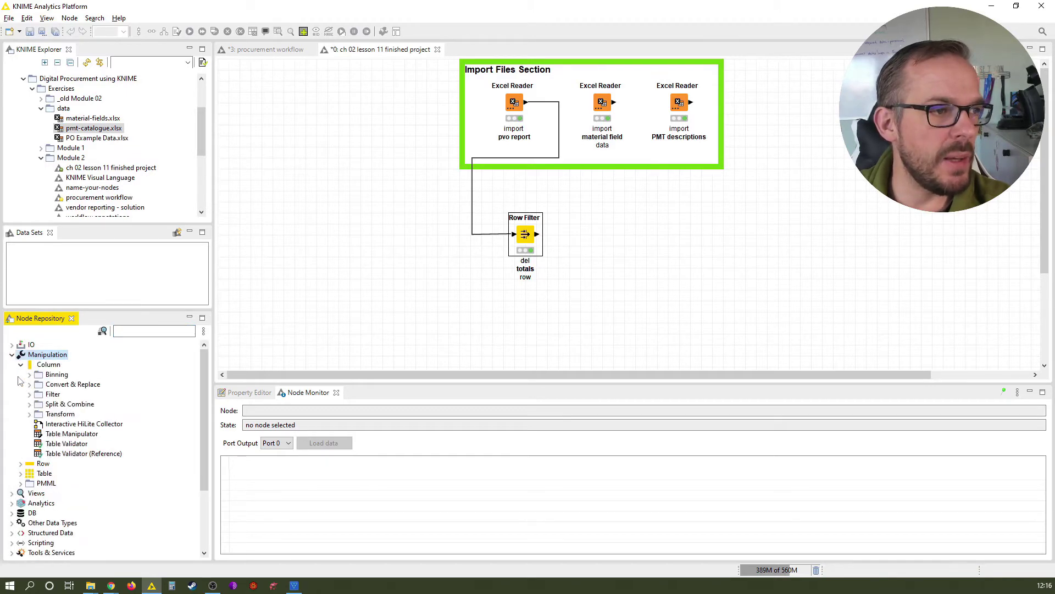
pyautogui.click(29, 404)
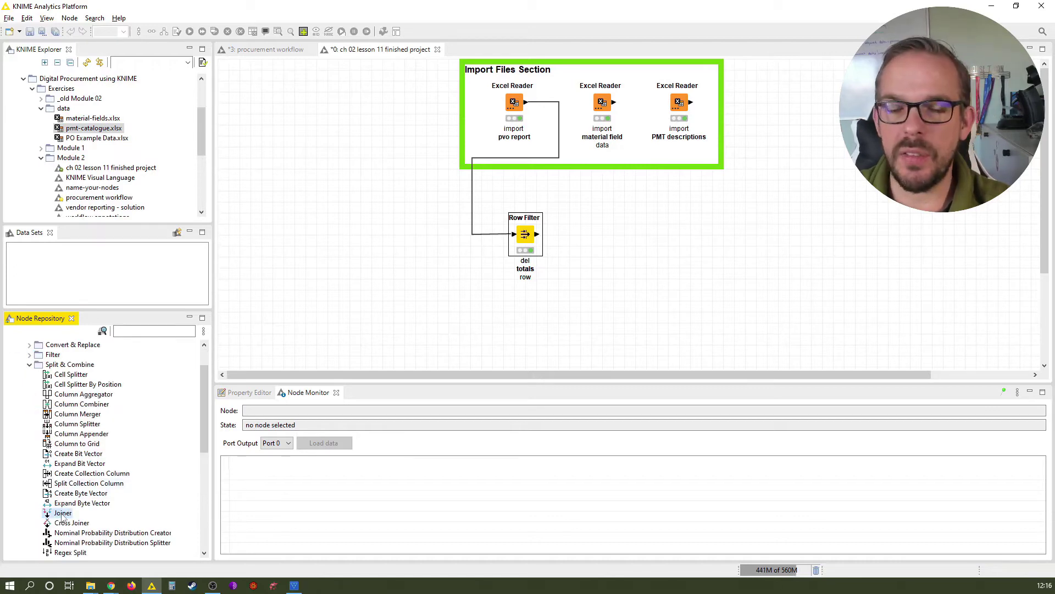
pyautogui.doubleClick(61, 514)
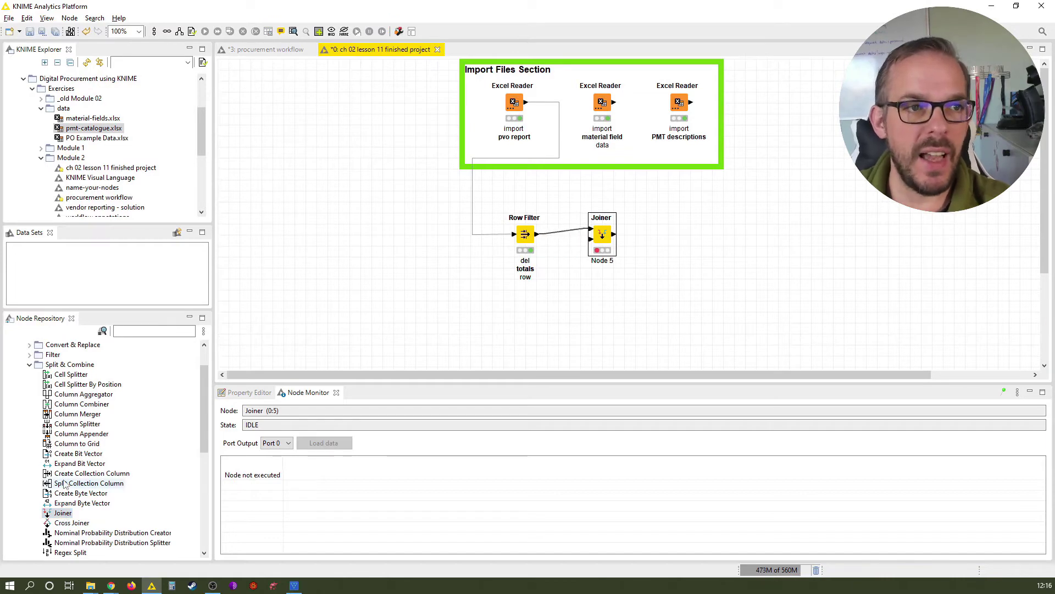
# Label the Joiner 'merge PVO Data w/ material field', bolding 'material field'
pyautogui.press('F2')
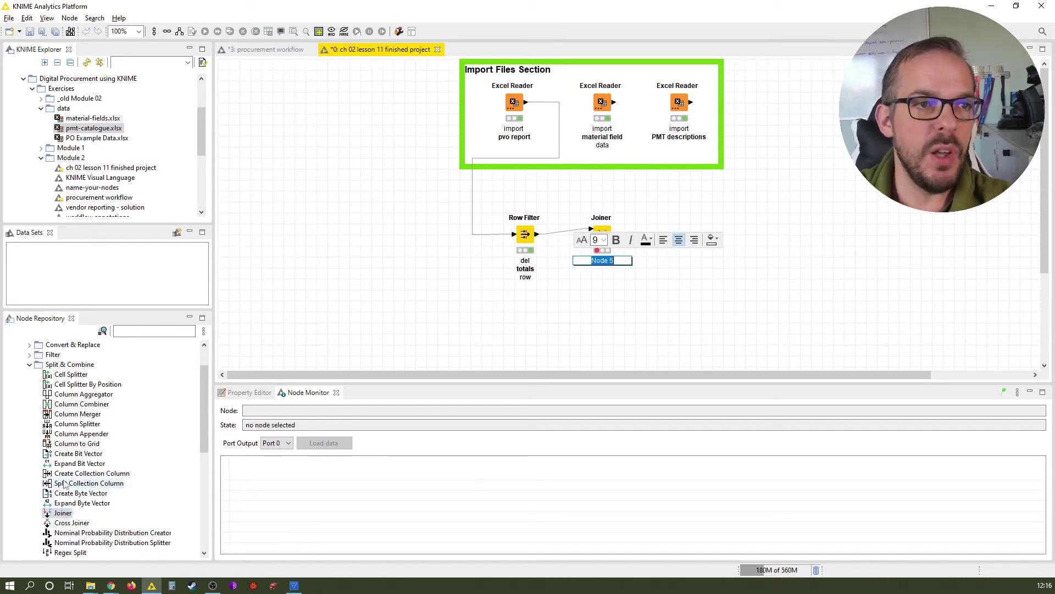
pyautogui.write('merge')
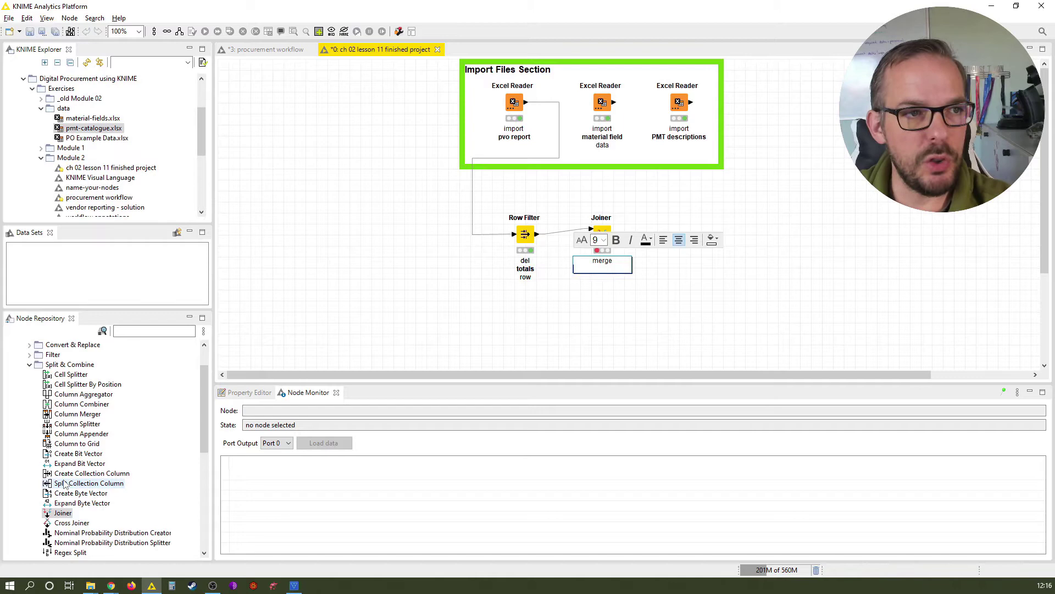
pyautogui.write(' PVO Data w/')
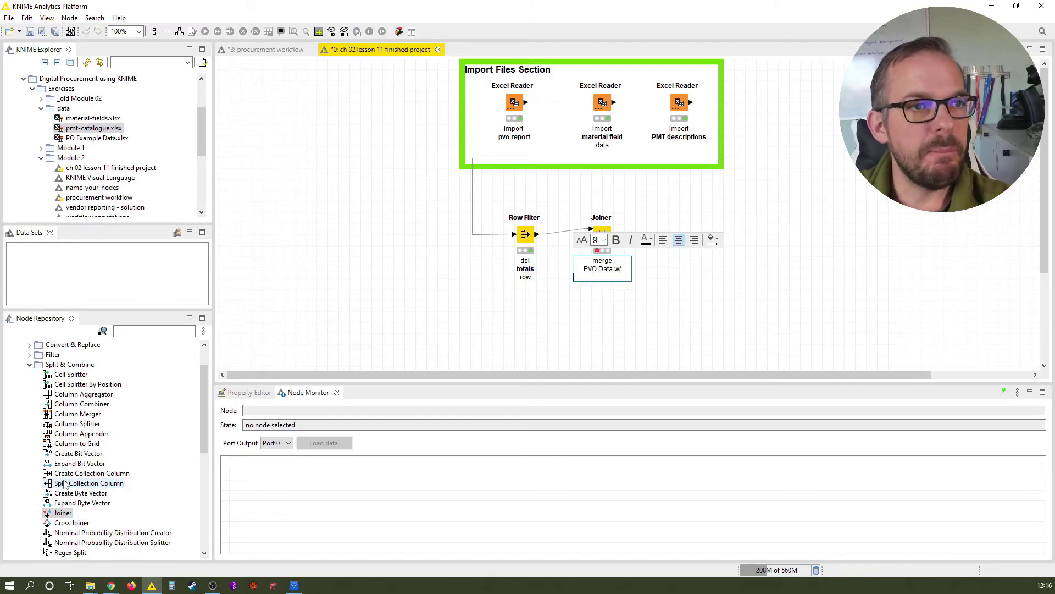
pyautogui.write(' material field')
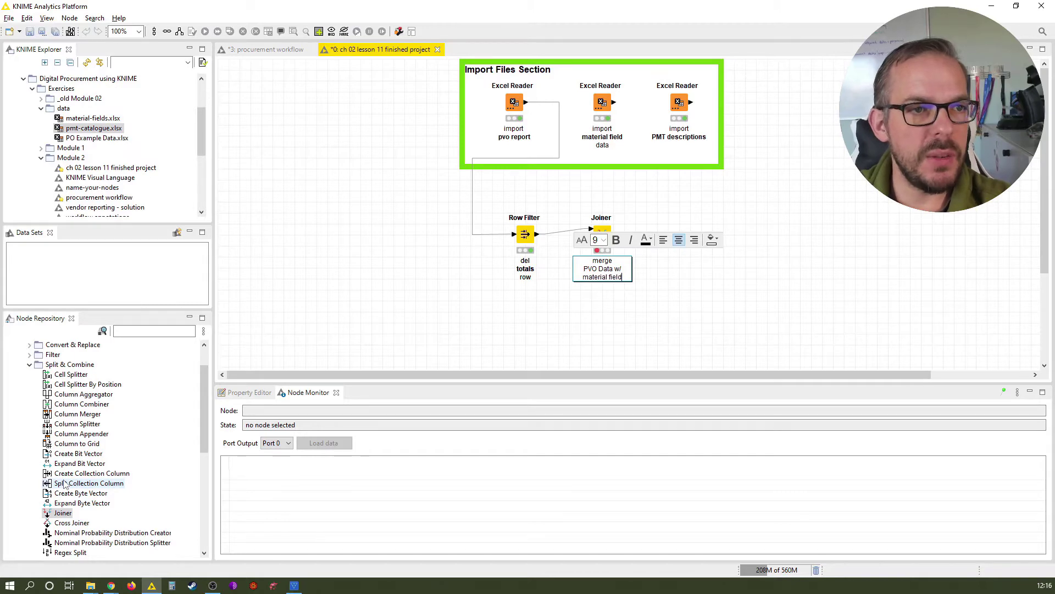
pyautogui.hotkey('shift', 'Home')
pyautogui.hotkey('ctrl', 'b')
pyautogui.press('Up')
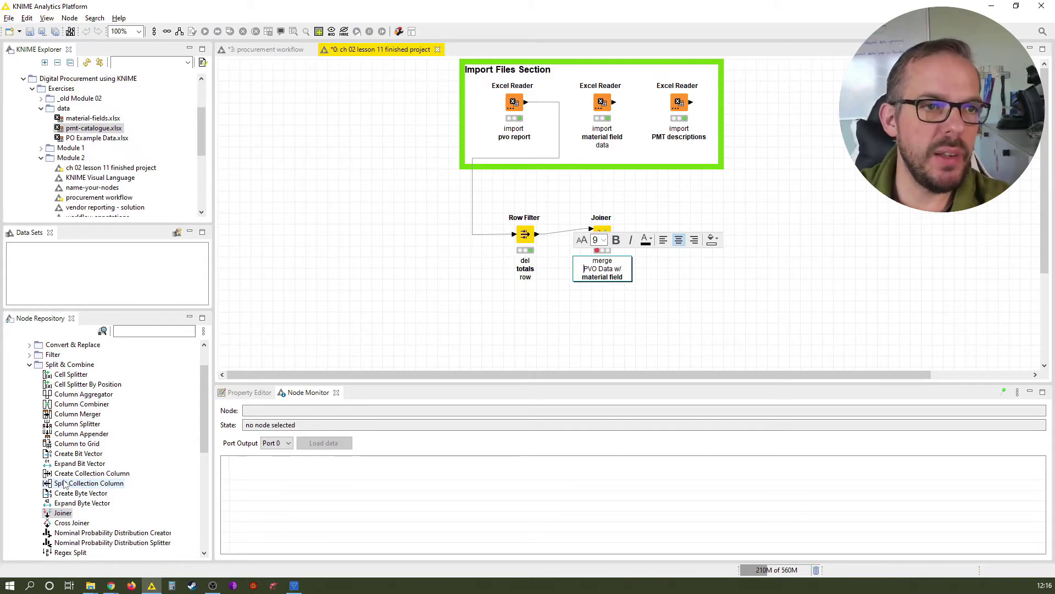
pyautogui.hotkey('ctrl', 'shift', 'Right')
pyautogui.hotkey('ctrl', 'shift', 'Right')
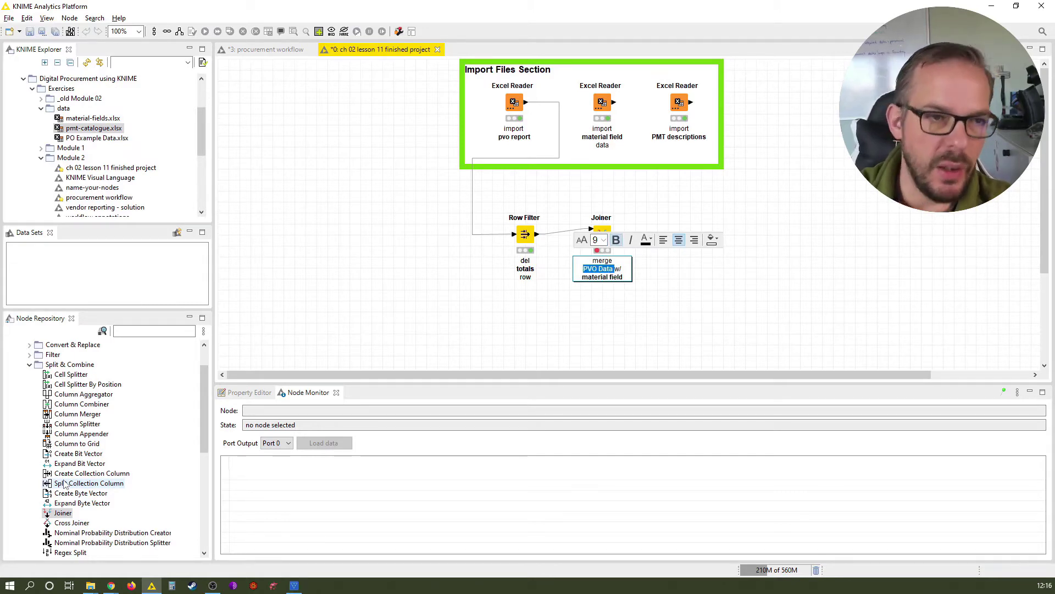
pyautogui.click(534, 360)
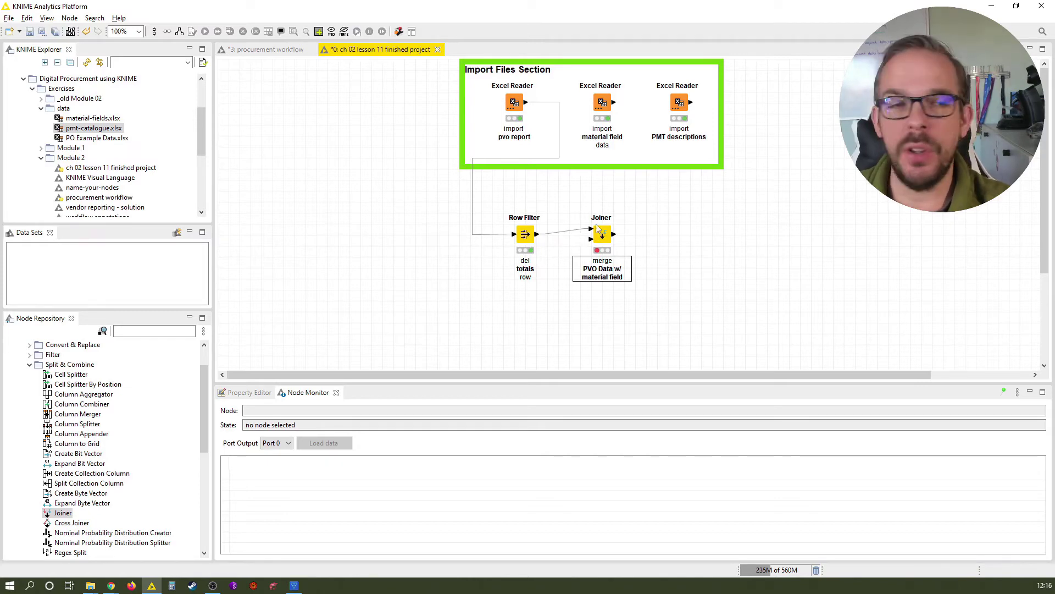
# Connect the material field reader's output to the Joiner's lower input and open the Joiner's settings
pyautogui.moveTo(614, 102); pyautogui.dragTo(592, 247)
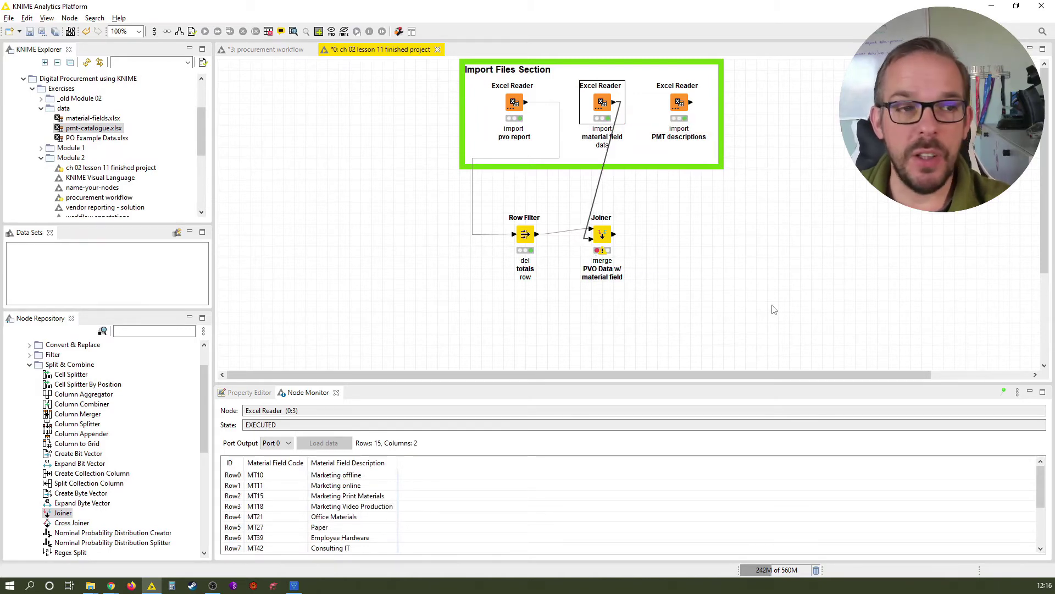
pyautogui.click(604, 237)
pyautogui.doubleClick(605, 237)
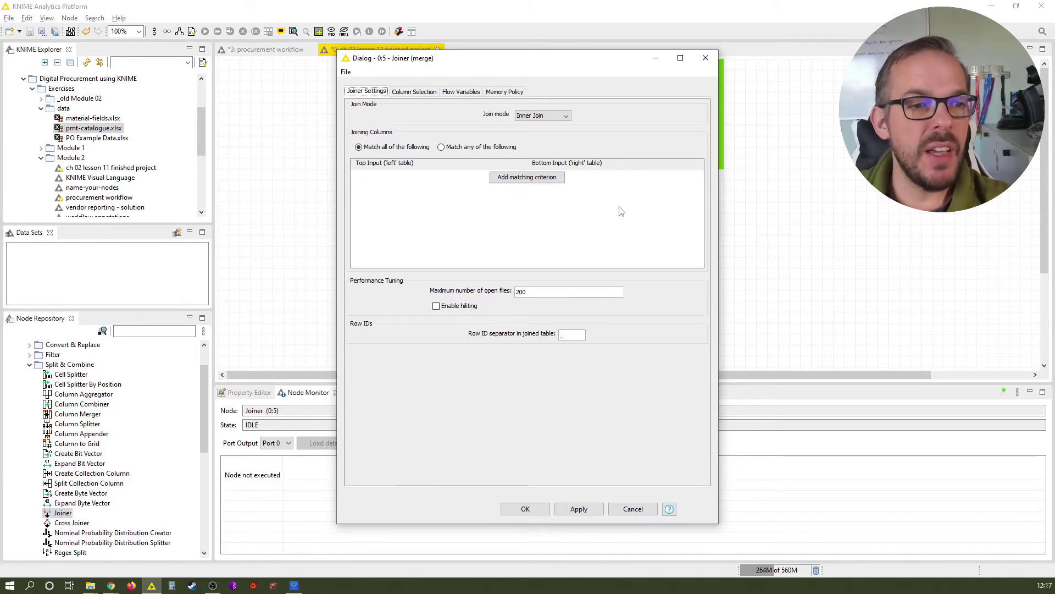
pyautogui.click(641, 510)
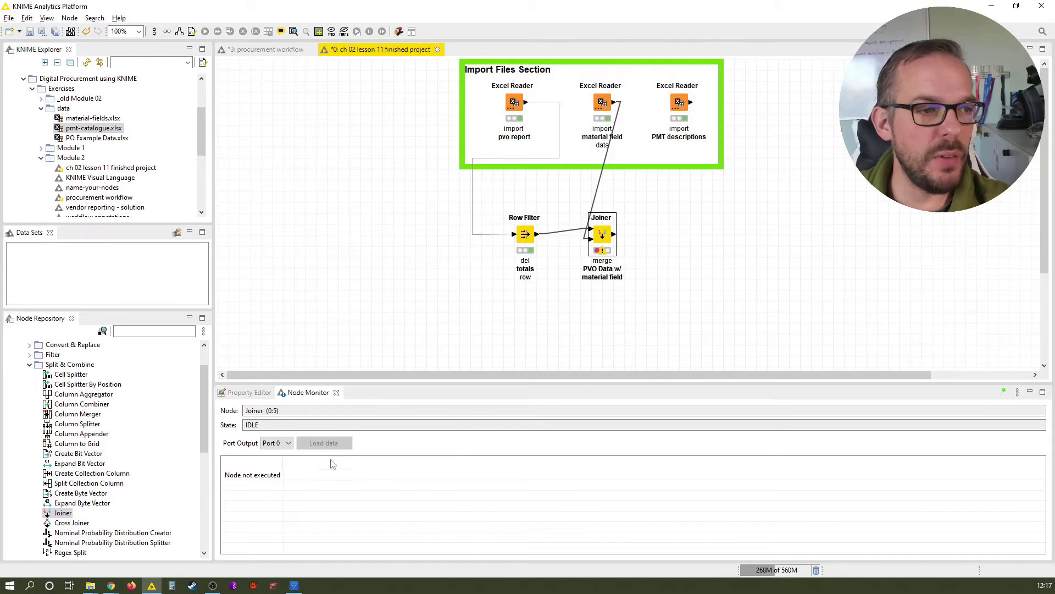
pyautogui.click(525, 234)
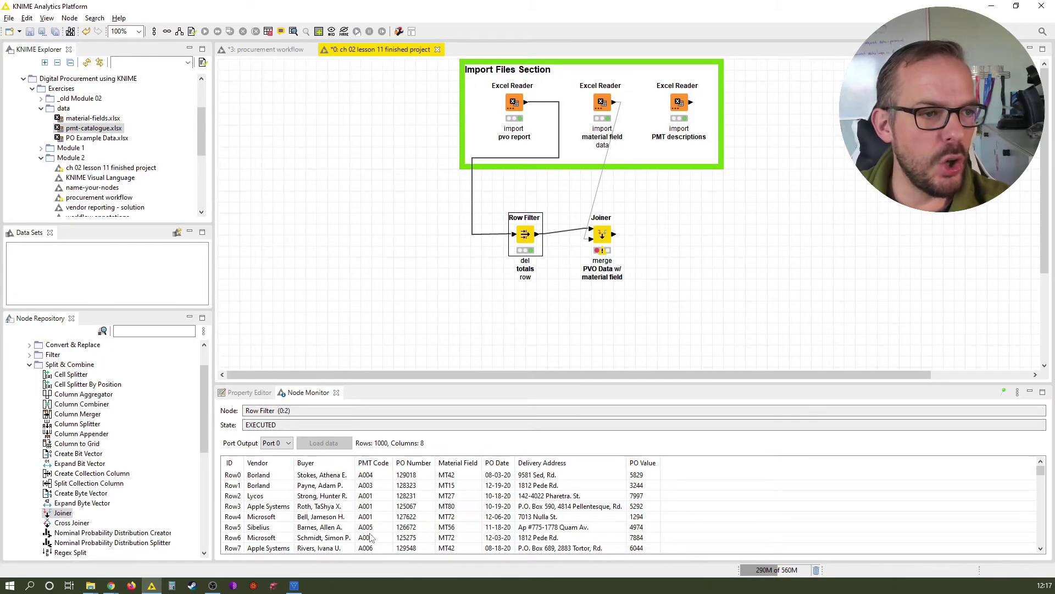
pyautogui.click(602, 108)
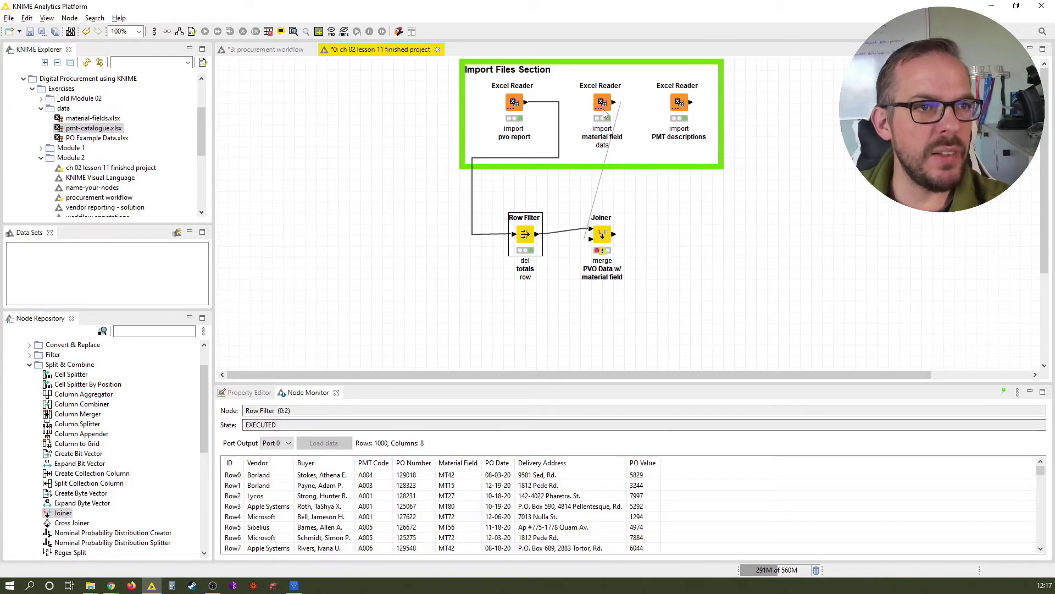
pyautogui.doubleClick(601, 103)
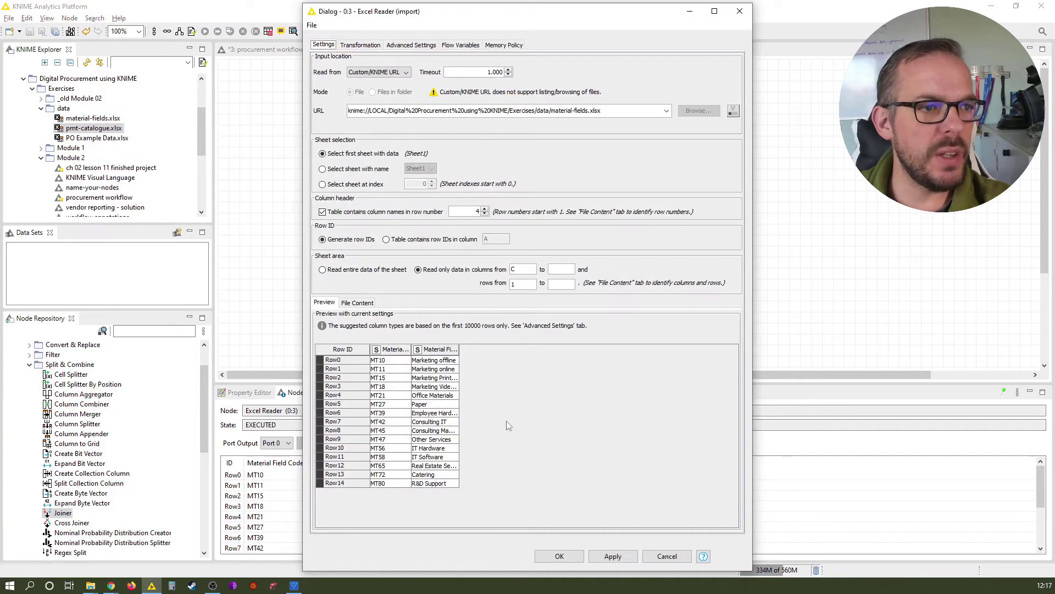
pyautogui.click(667, 556)
pyautogui.doubleClick(524, 240)
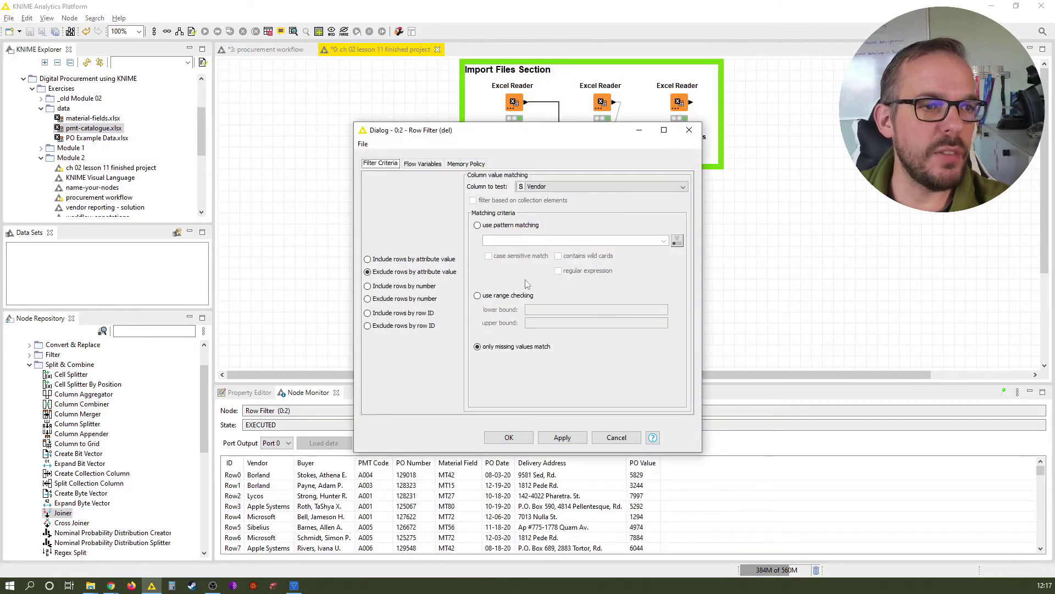
pyautogui.click(617, 437)
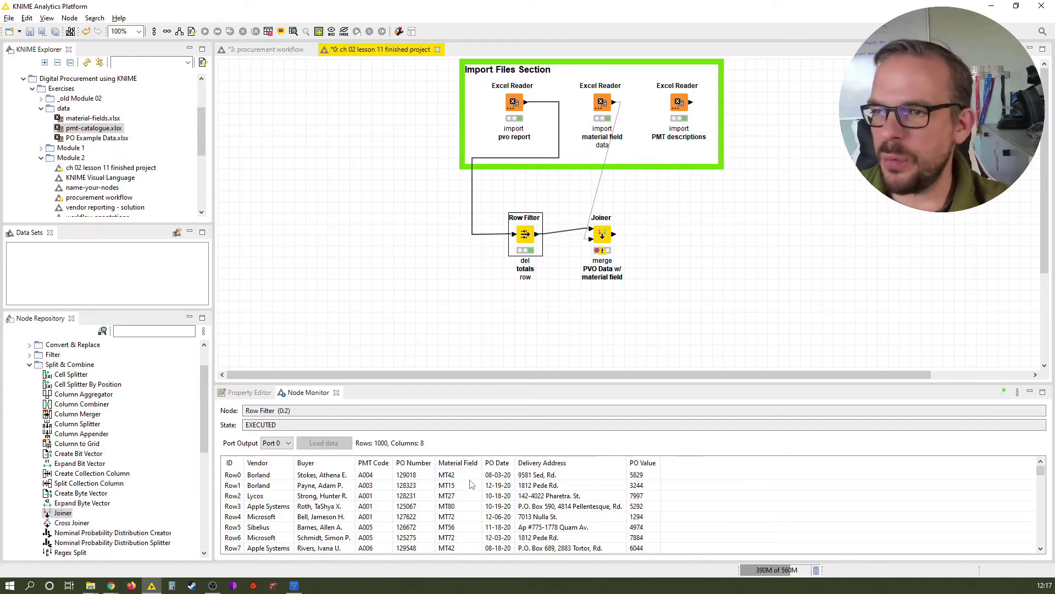
pyautogui.click(601, 102)
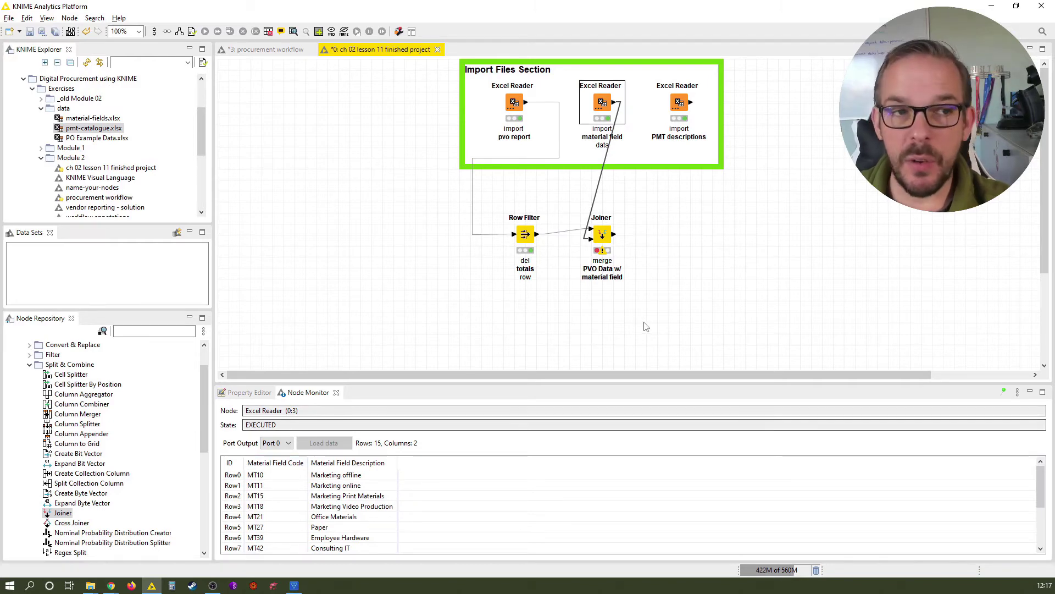
# Add a Joiner matching criterion pairing Material Field with Material Field Code
pyautogui.doubleClick(602, 234)
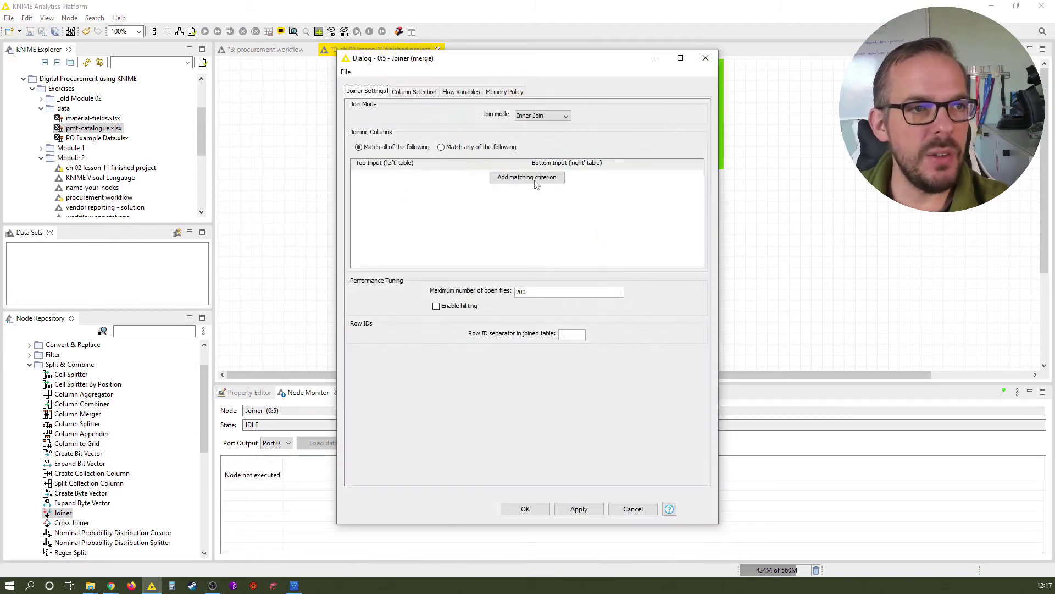
pyautogui.click(535, 183)
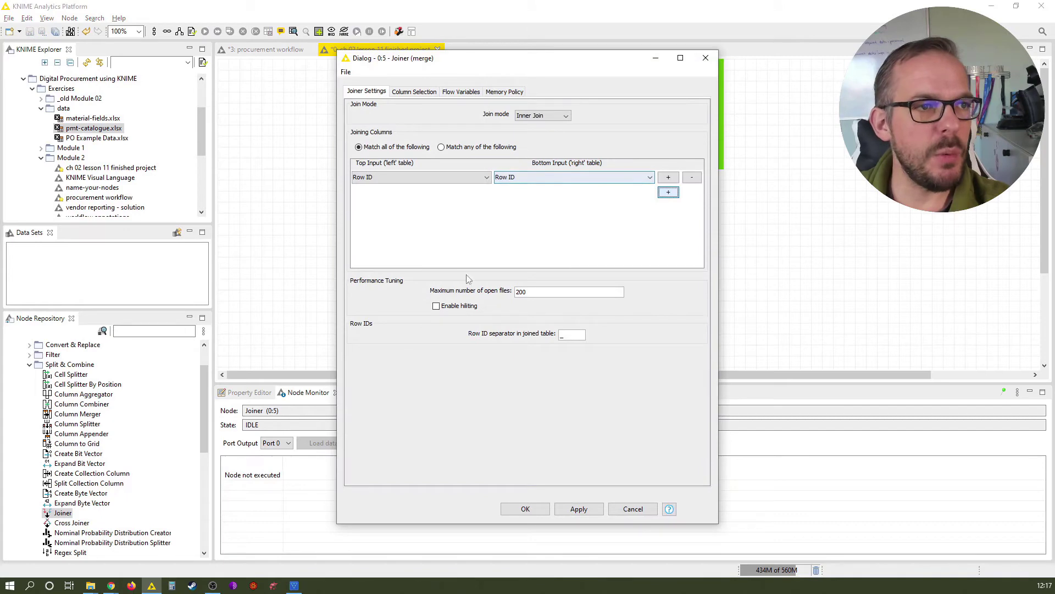
pyautogui.click(450, 179)
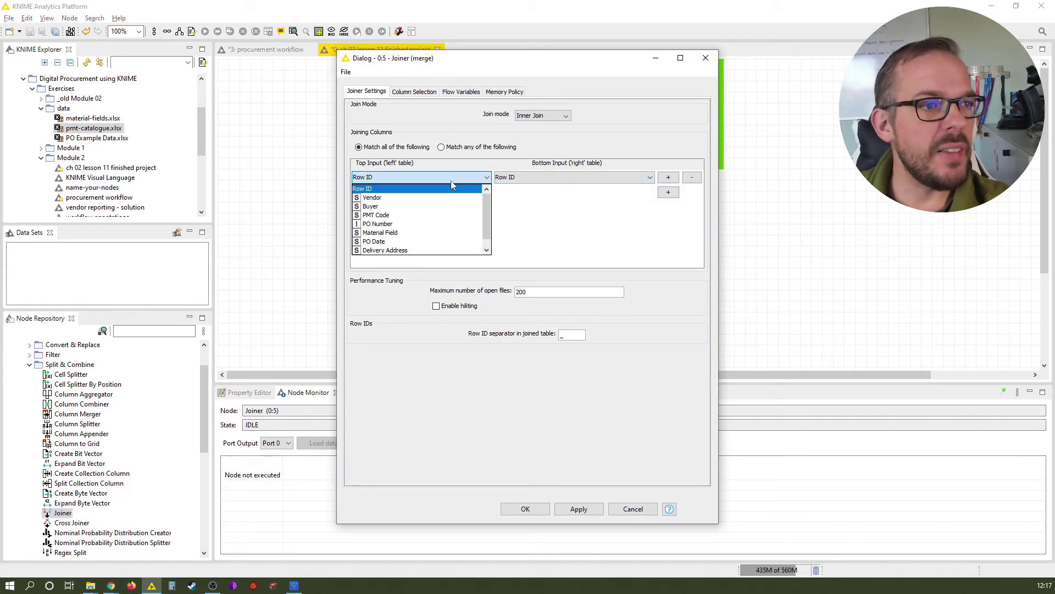
pyautogui.click(446, 239)
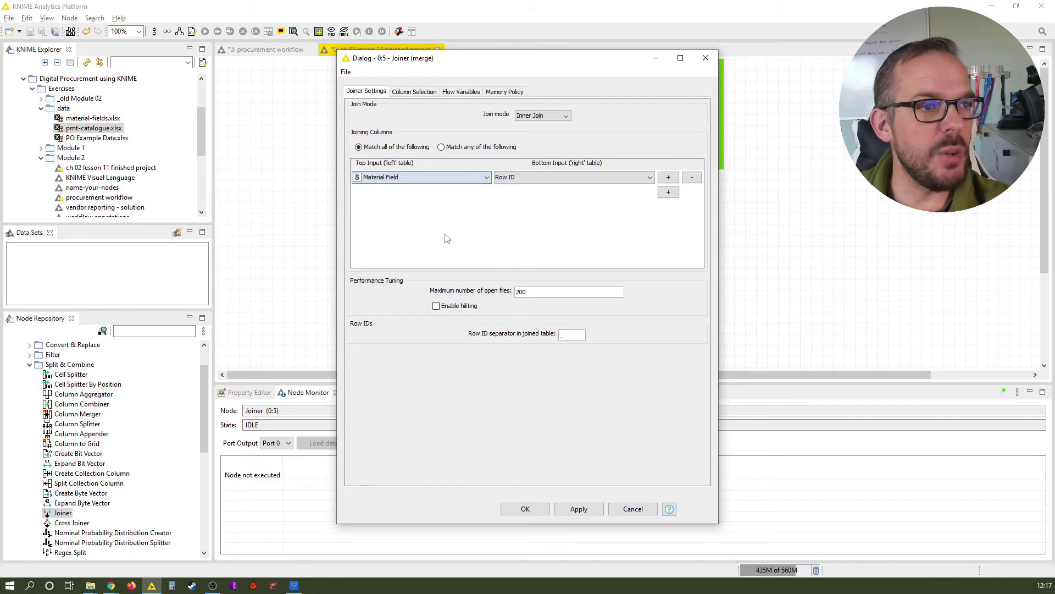
pyautogui.click(576, 183)
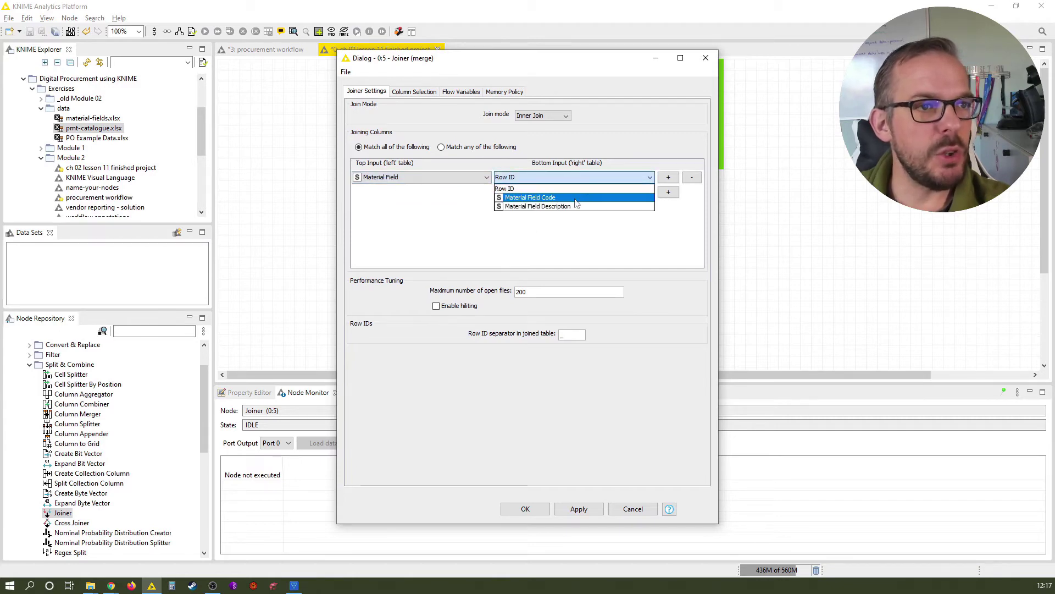
pyautogui.click(577, 201)
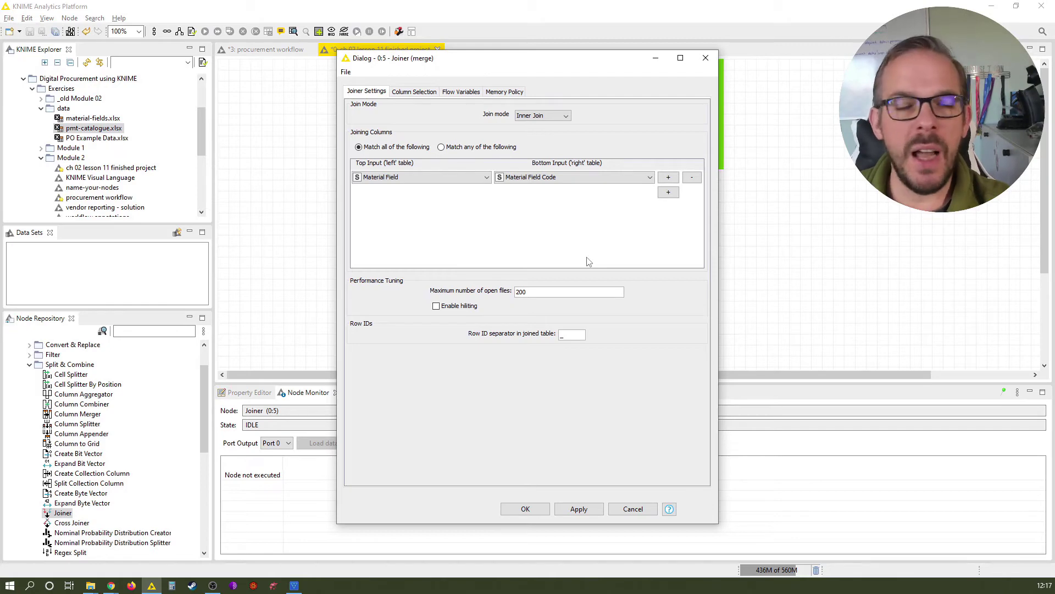
pyautogui.click(561, 117)
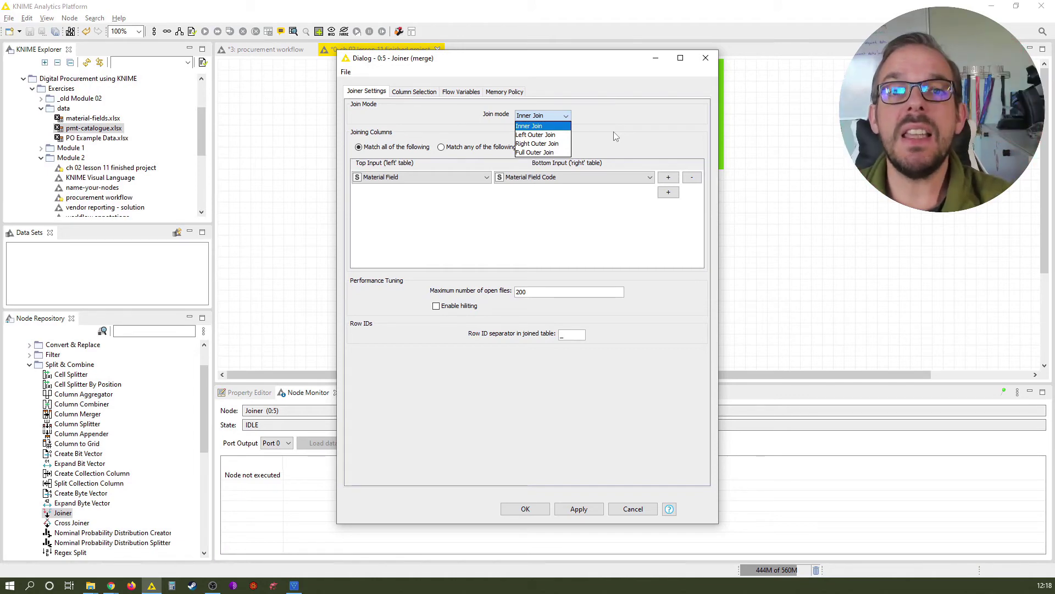
# Keep Inner Join and exclude Material Field Code from the bottom table's output columns
pyautogui.click(561, 126)
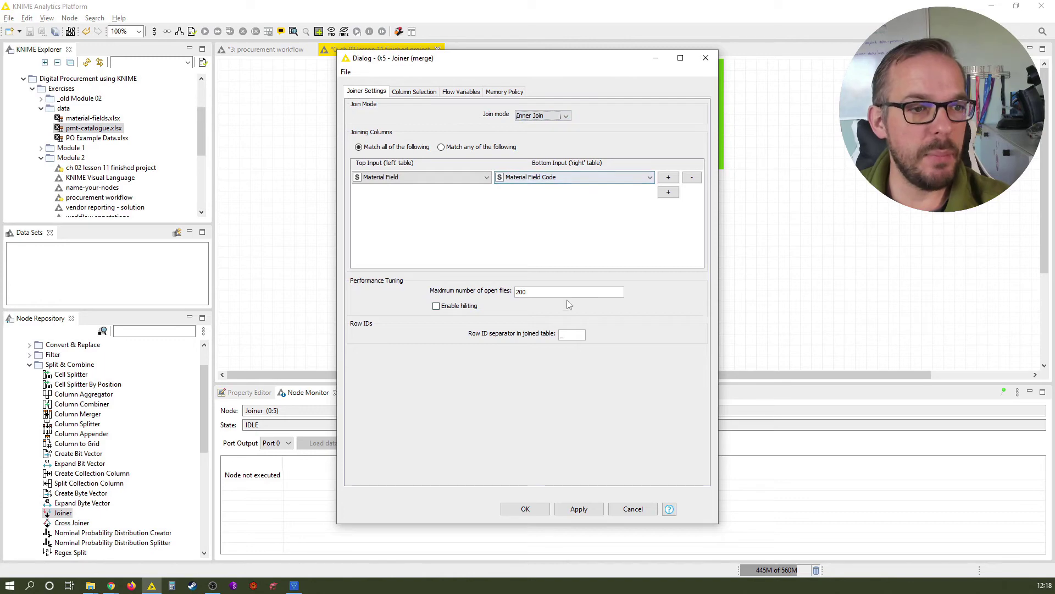
pyautogui.click(413, 92)
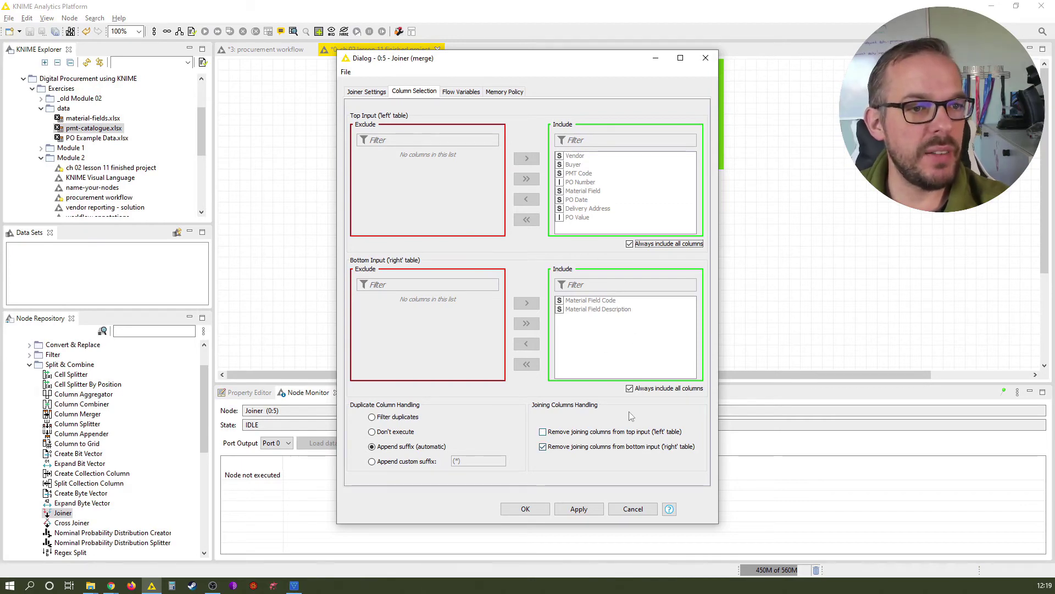
pyautogui.click(632, 388)
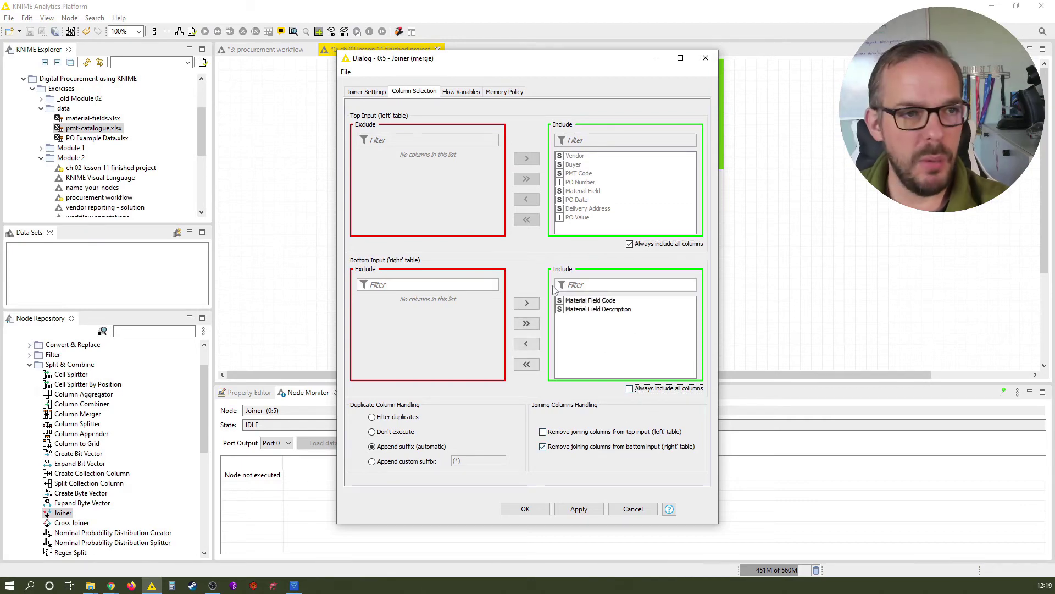
pyautogui.click(574, 302)
pyautogui.click(528, 345)
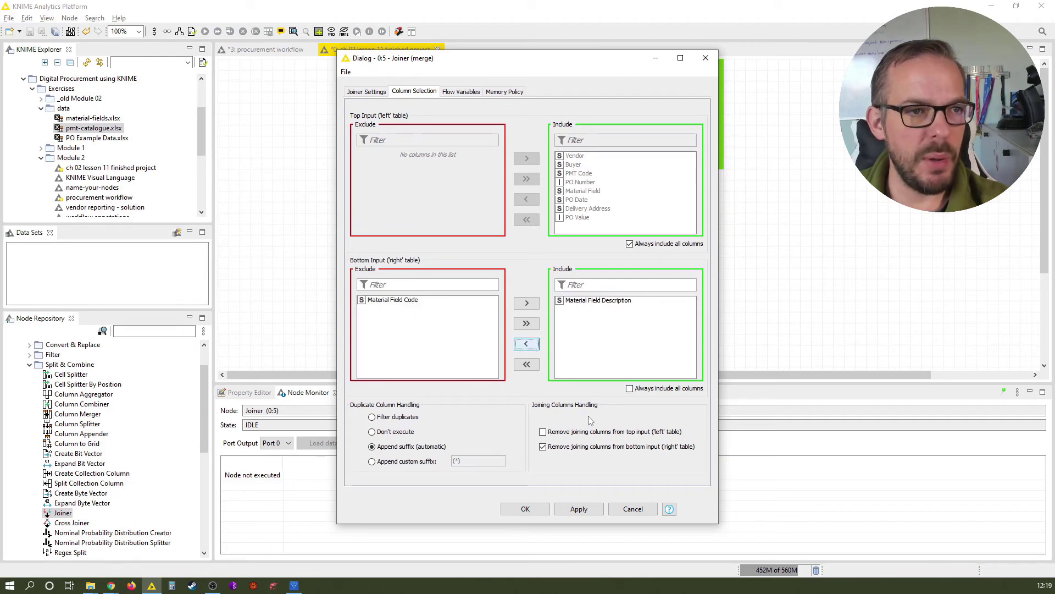
pyautogui.click(524, 510)
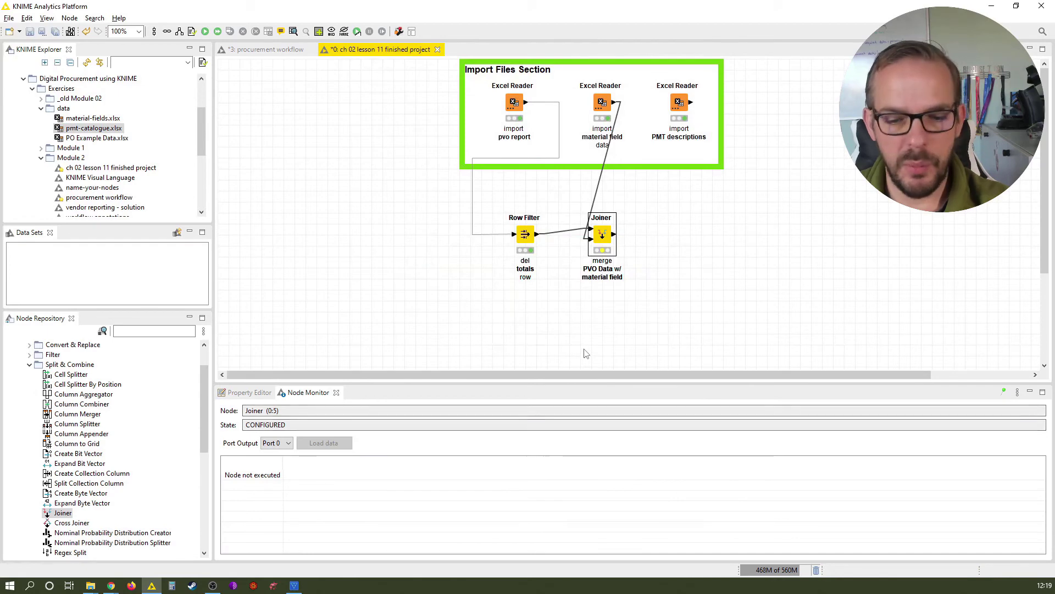
# Execute the Joiner and view its 1,000-row, 9-column joined table
pyautogui.press('F7')
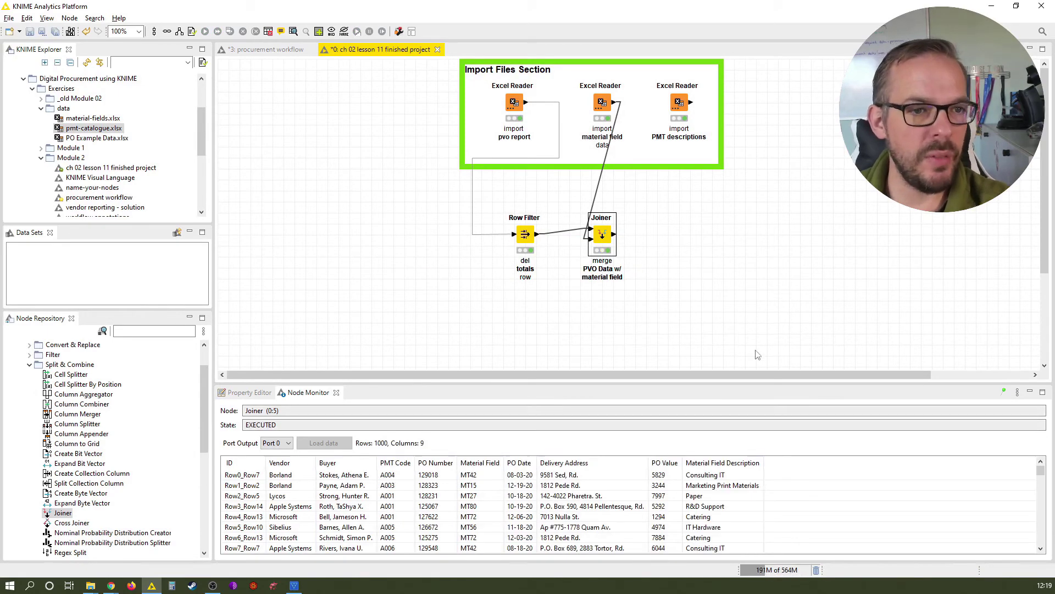
pyautogui.click(731, 466)
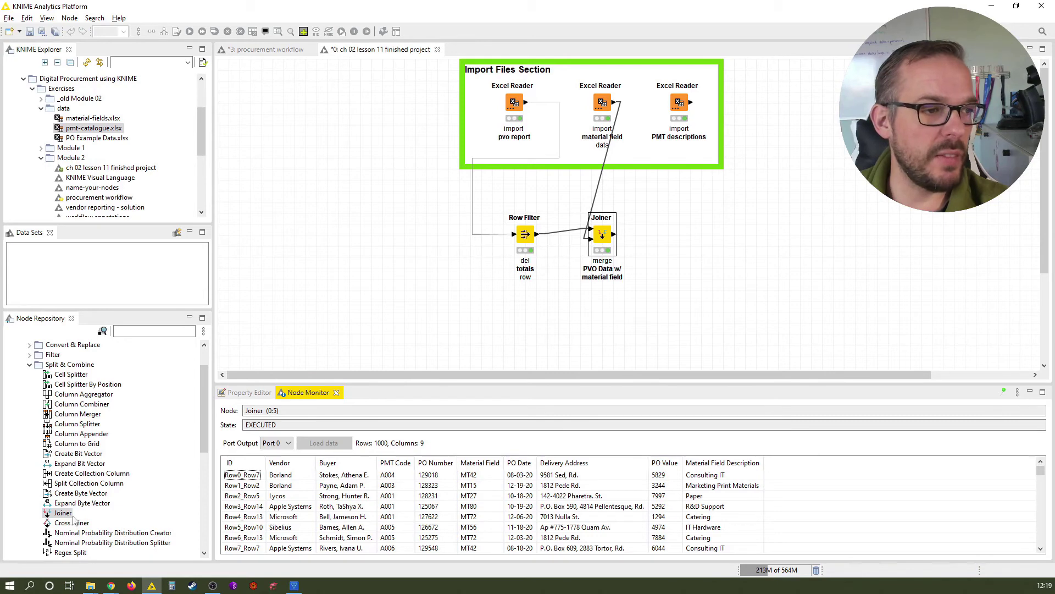
# Add a second Joiner fed by the first Joiner's output and the PMT descriptions reader
pyautogui.moveTo(63, 518); pyautogui.dragTo(639, 267)
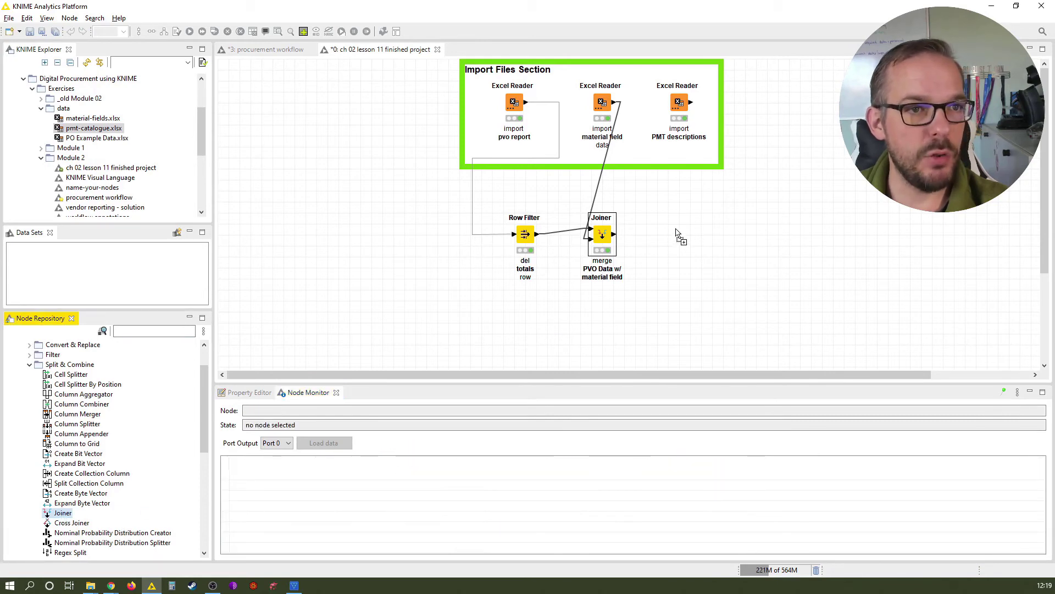
pyautogui.moveTo(678, 238); pyautogui.dragTo(678, 238)
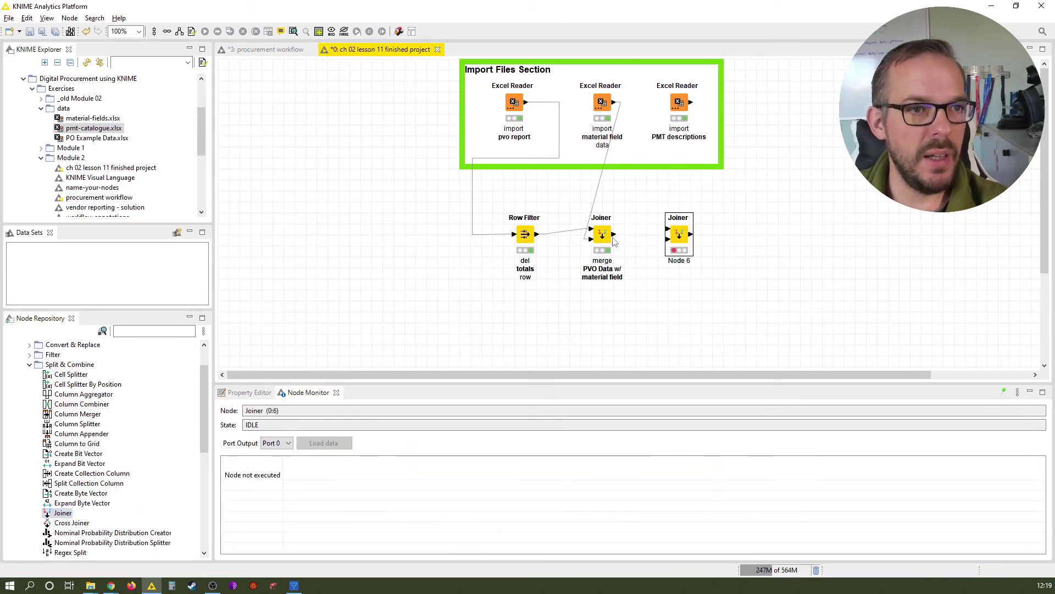
pyautogui.moveTo(615, 236); pyautogui.dragTo(676, 237)
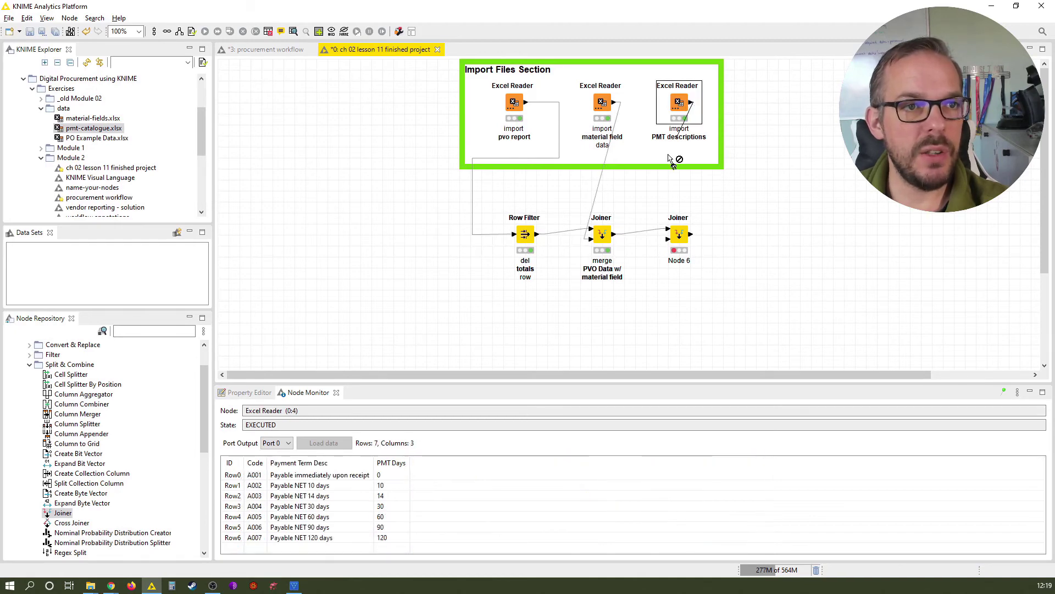
pyautogui.moveTo(691, 103); pyautogui.dragTo(670, 240)
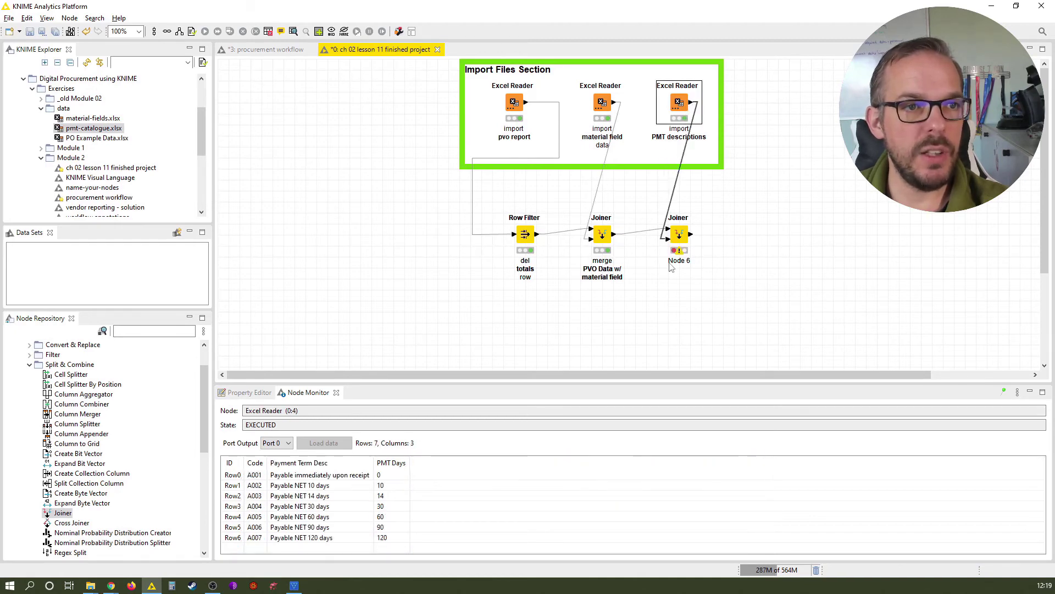
# Close the new Joiner's settings unchanged and inspect both input tables
pyautogui.doubleClick(680, 236)
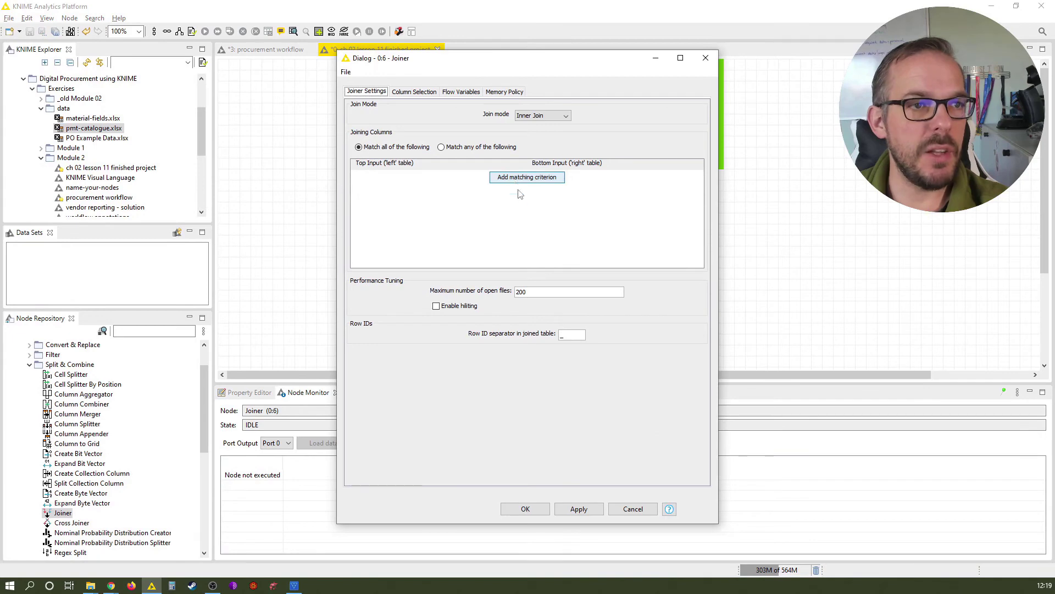
pyautogui.click(633, 509)
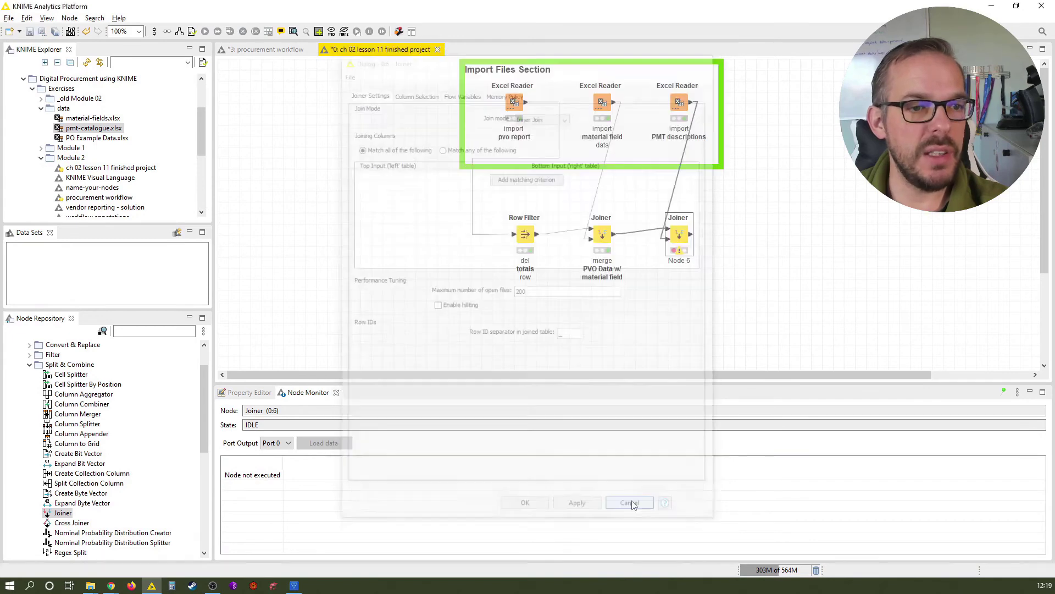
pyautogui.click(601, 267)
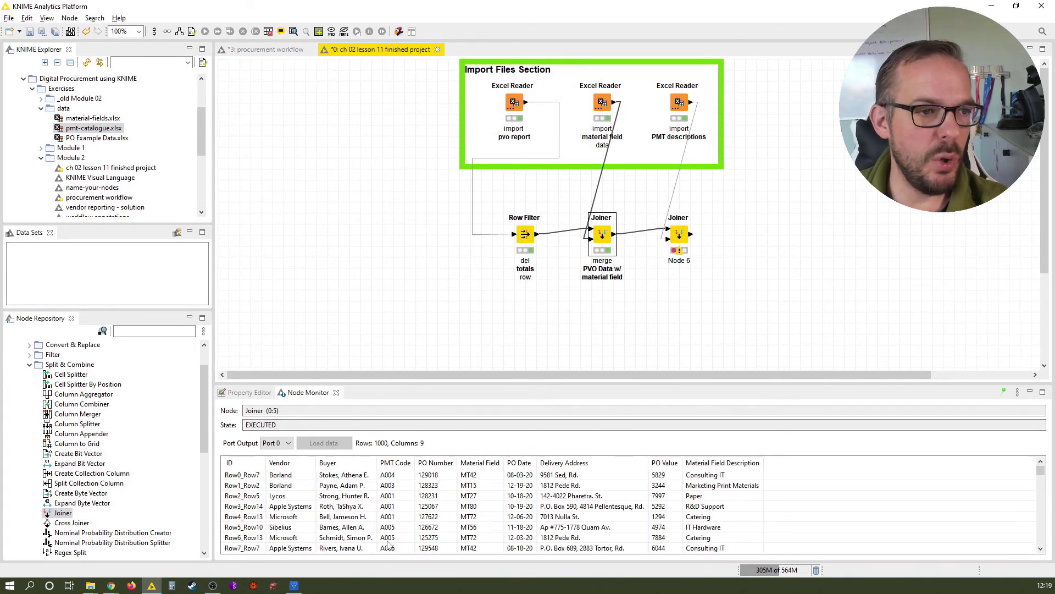
pyautogui.click(676, 108)
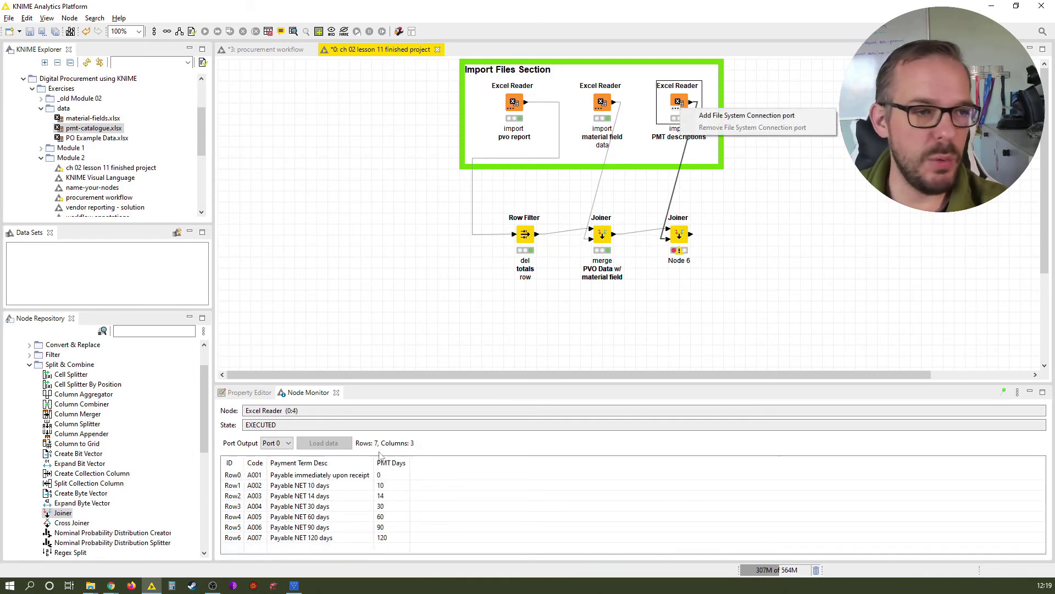
# Add a matching criterion pairing PMT Code with Code in the second Joiner
pyautogui.doubleClick(679, 233)
pyautogui.click(515, 178)
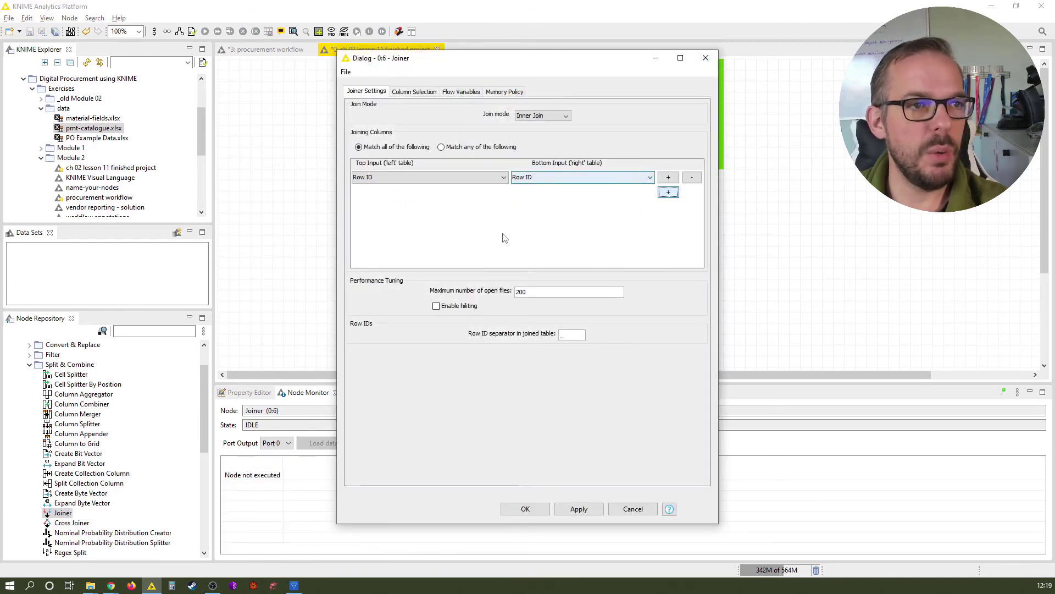
pyautogui.click(433, 178)
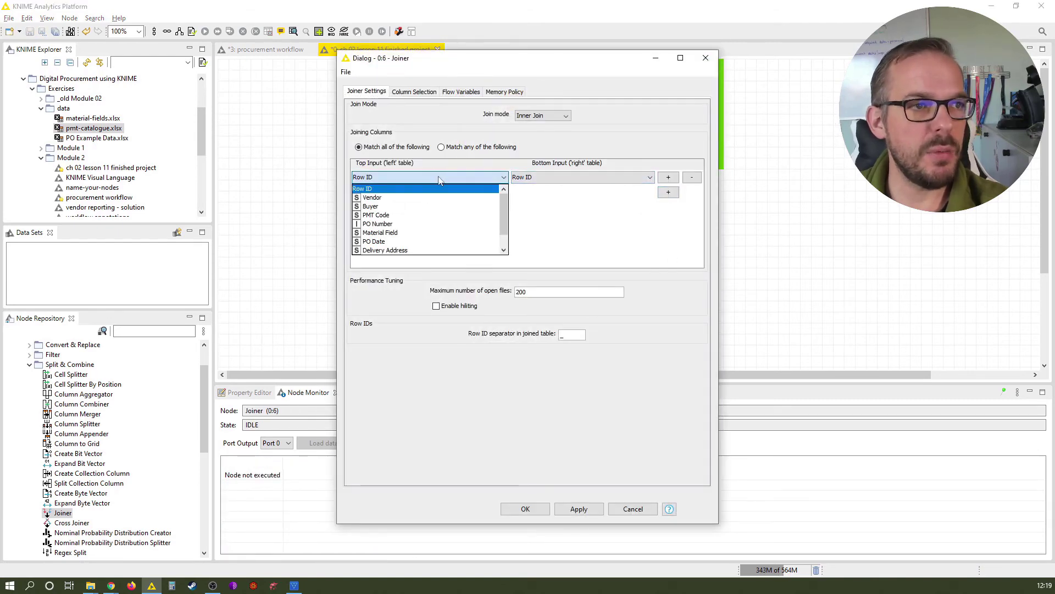
pyautogui.click(427, 215)
pyautogui.click(577, 178)
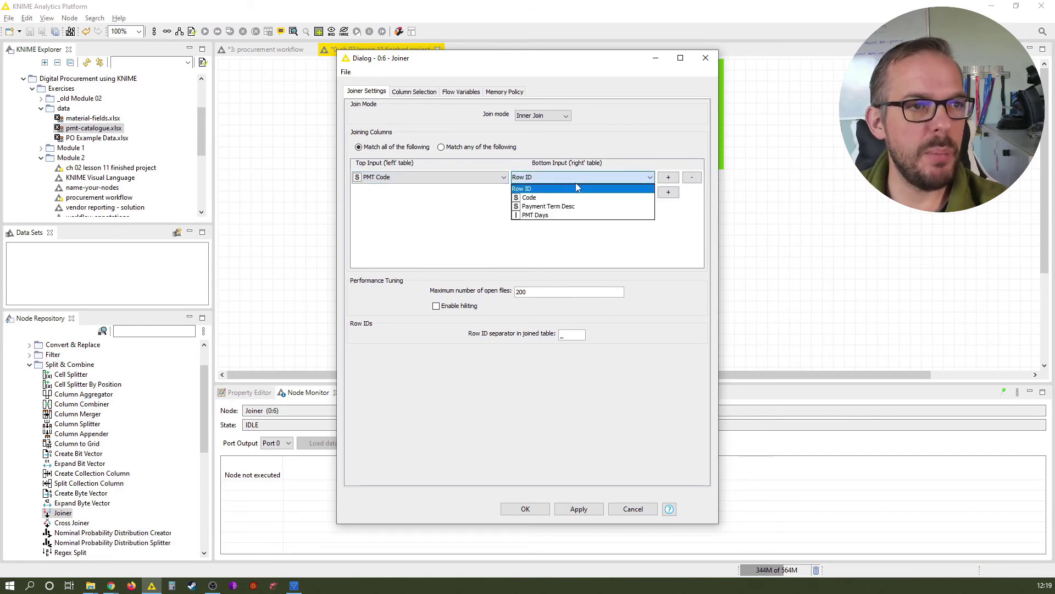
pyautogui.click(577, 198)
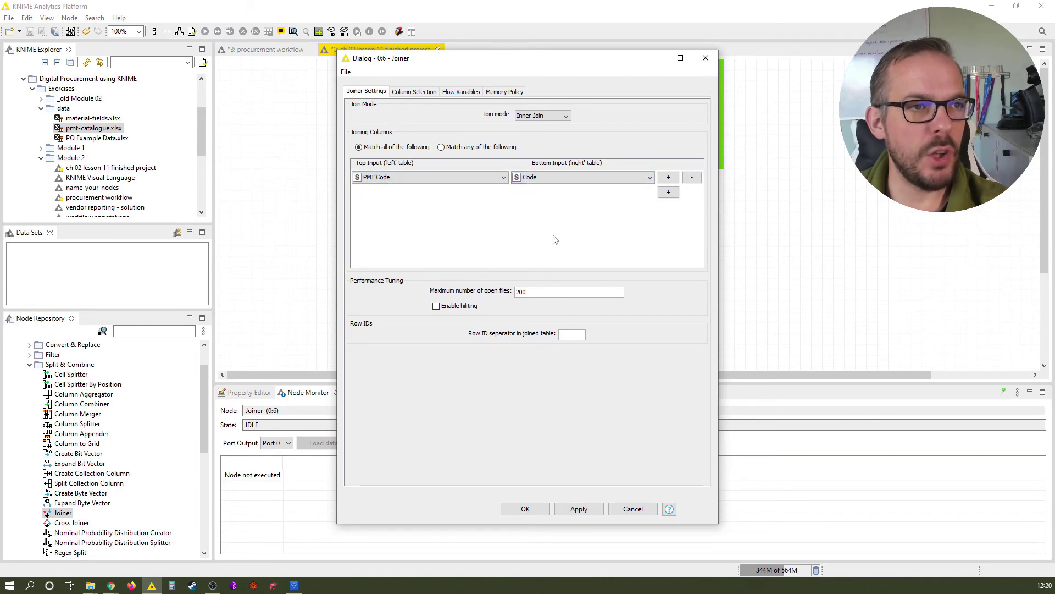
# Exclude the PMT table's duplicate Code column from the output and confirm
pyautogui.click(411, 93)
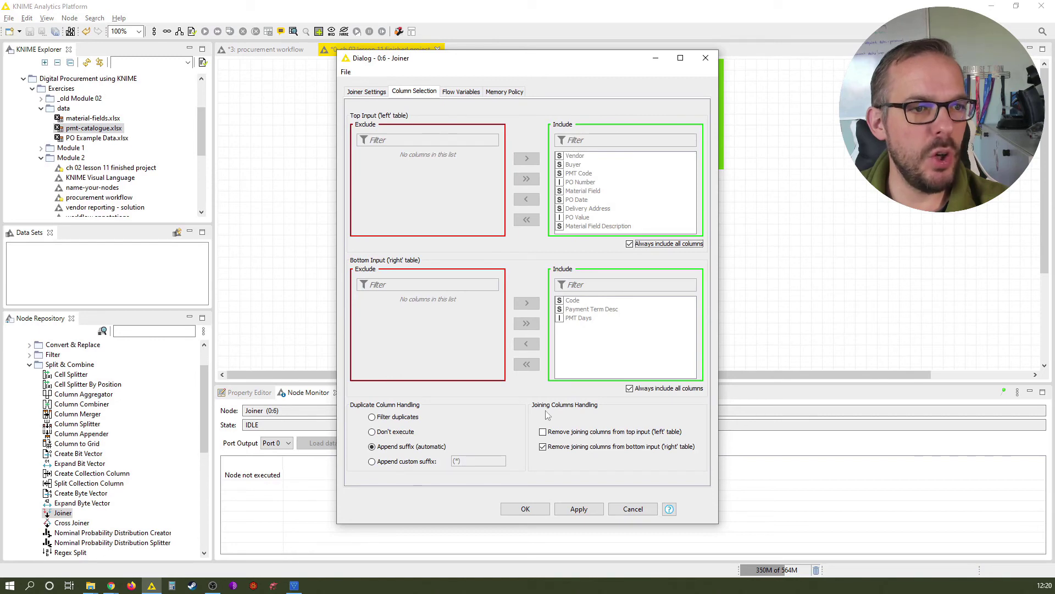
pyautogui.click(649, 390)
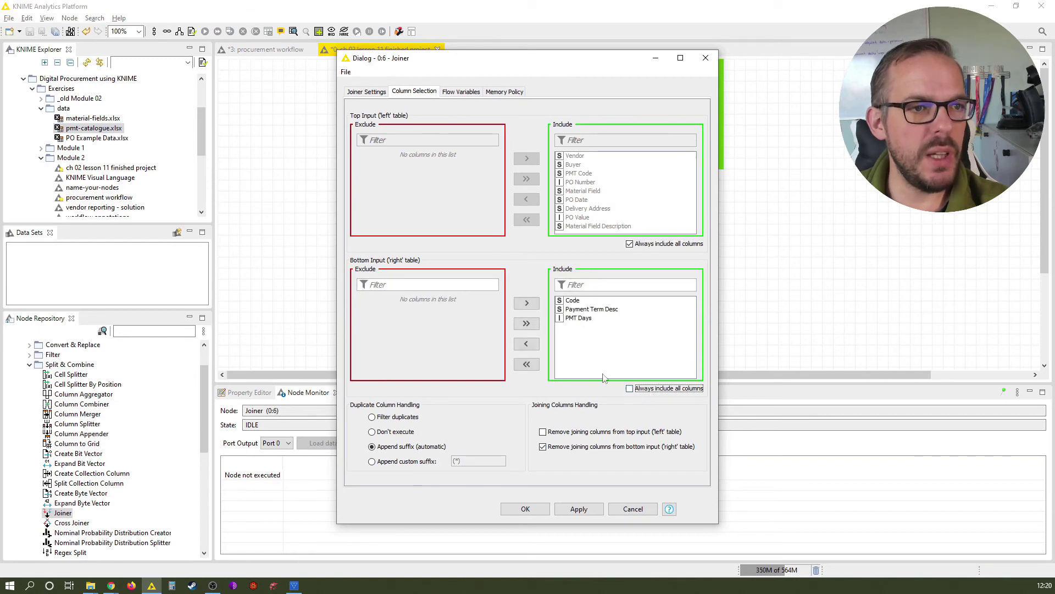
pyautogui.click(568, 301)
pyautogui.click(531, 351)
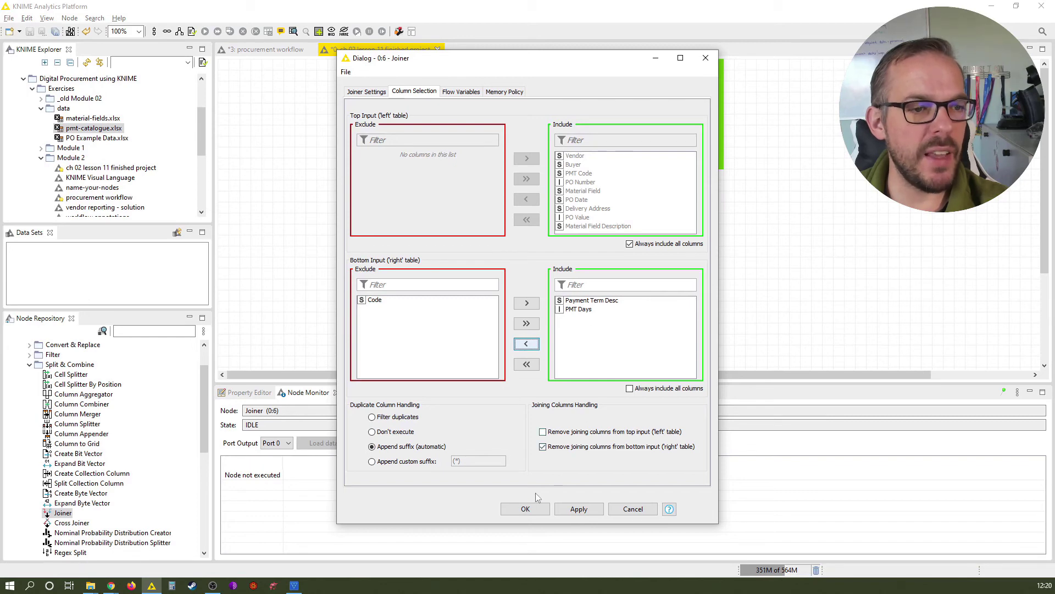
pyautogui.click(525, 509)
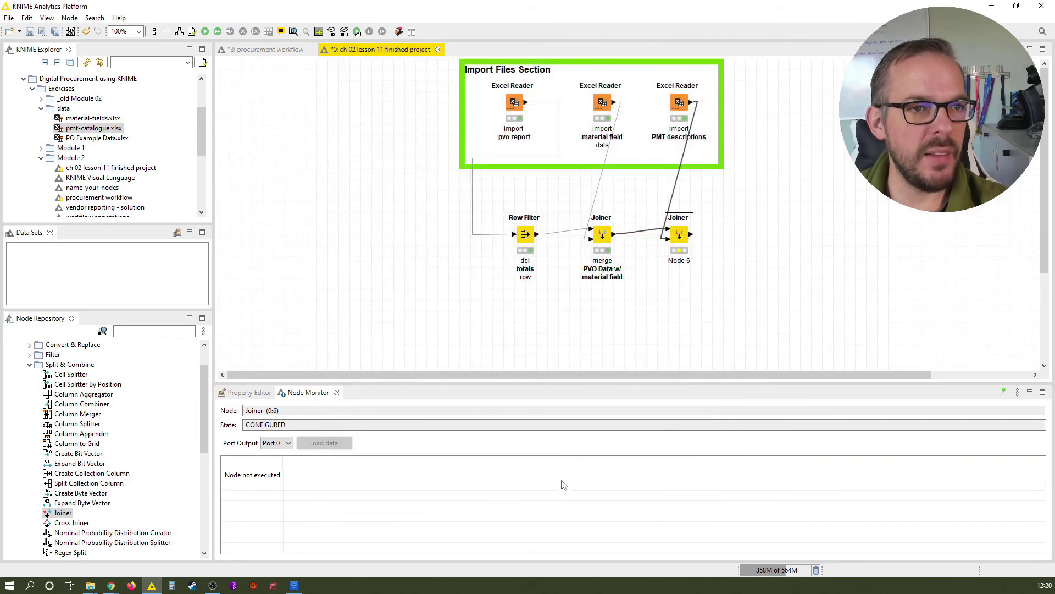
pyautogui.doubleClick(680, 246)
pyautogui.click(366, 92)
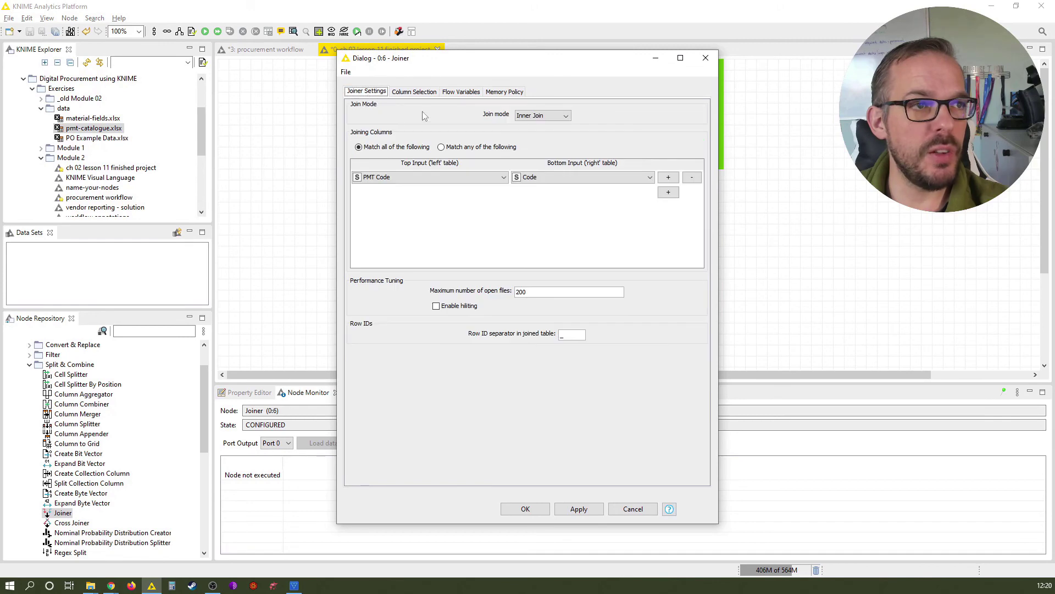
pyautogui.click(546, 117)
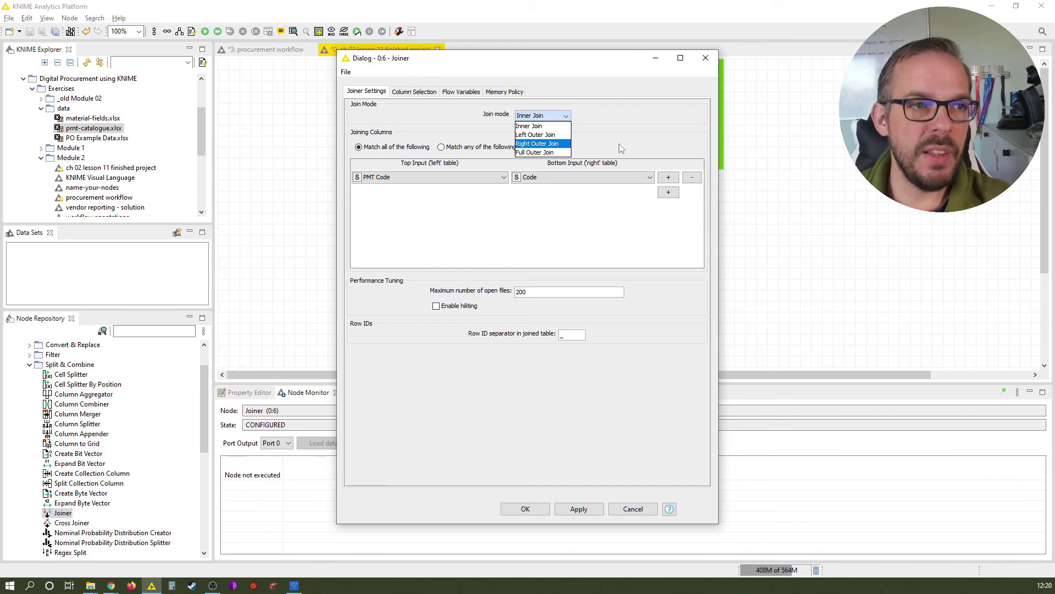
pyautogui.click(620, 143)
pyautogui.click(525, 509)
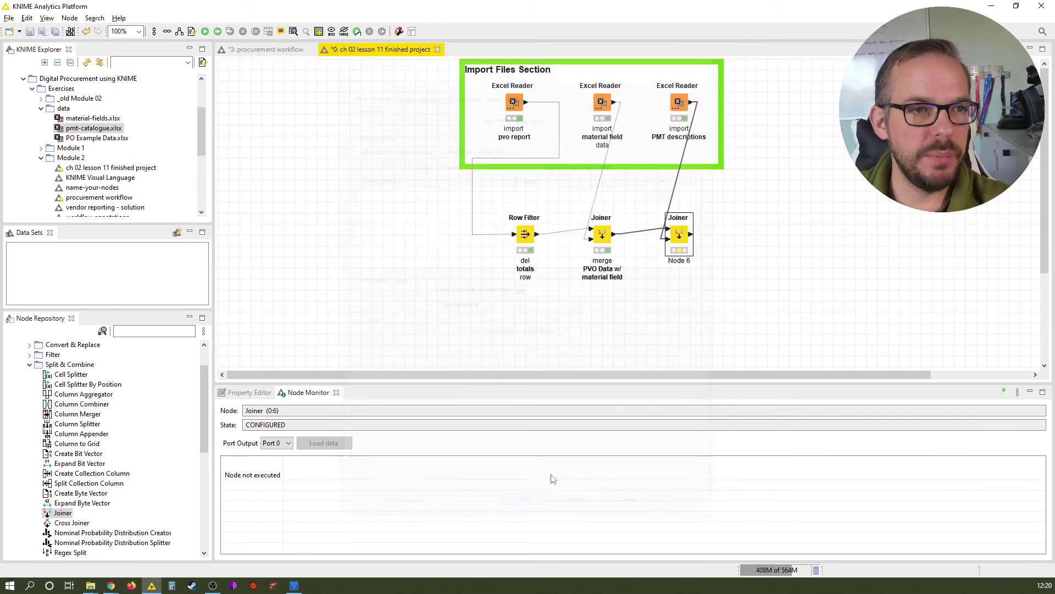
# Relabel Node 6 'merge PVO Data w/ PMT descriptions', bolding PVO Data and PMT descriptions
pyautogui.click(679, 260)
pyautogui.write('PMT descriptions')
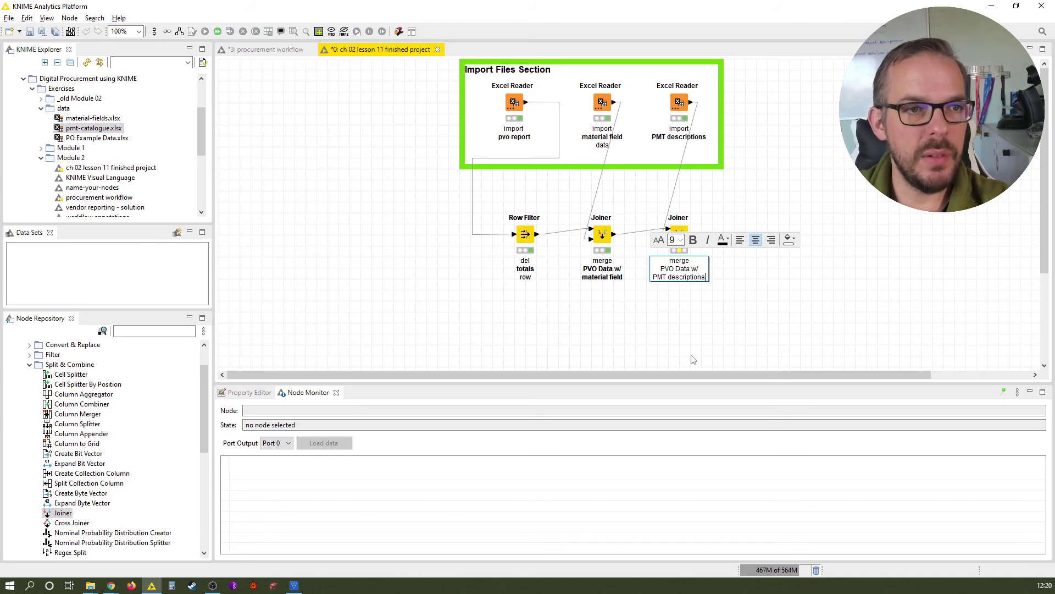
pyautogui.hotkey('shift', 'Home')
pyautogui.hotkey('ctrl', 'b')
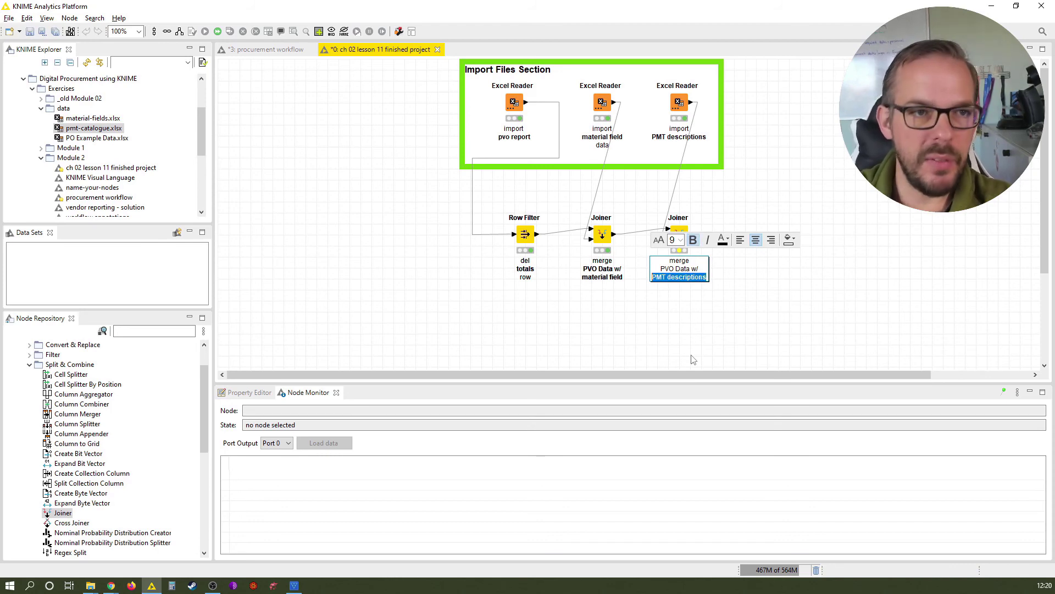
pyautogui.press('Up')
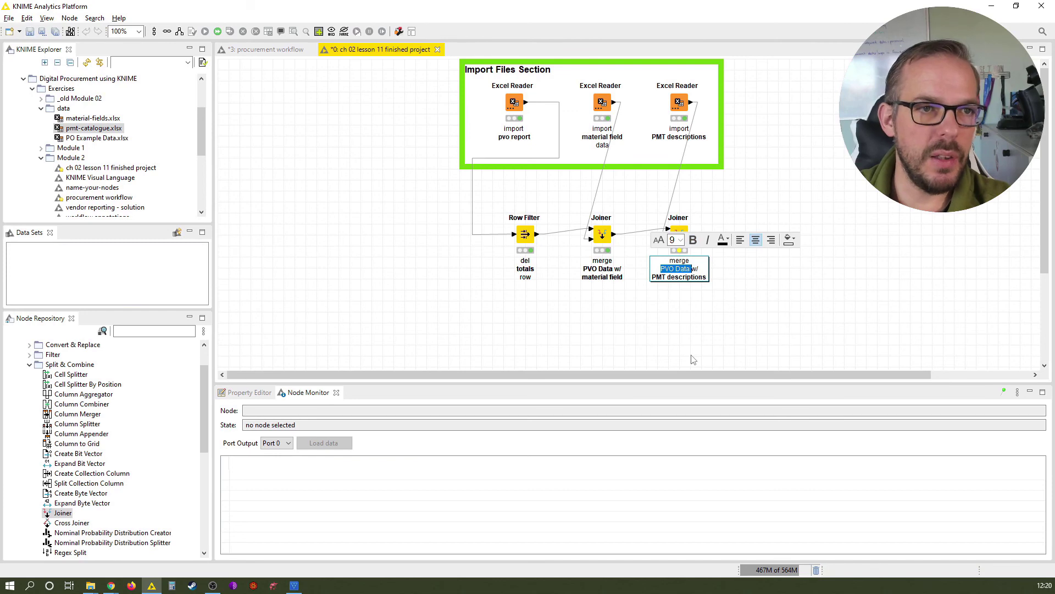
pyautogui.hotkey('ctrl', 'b')
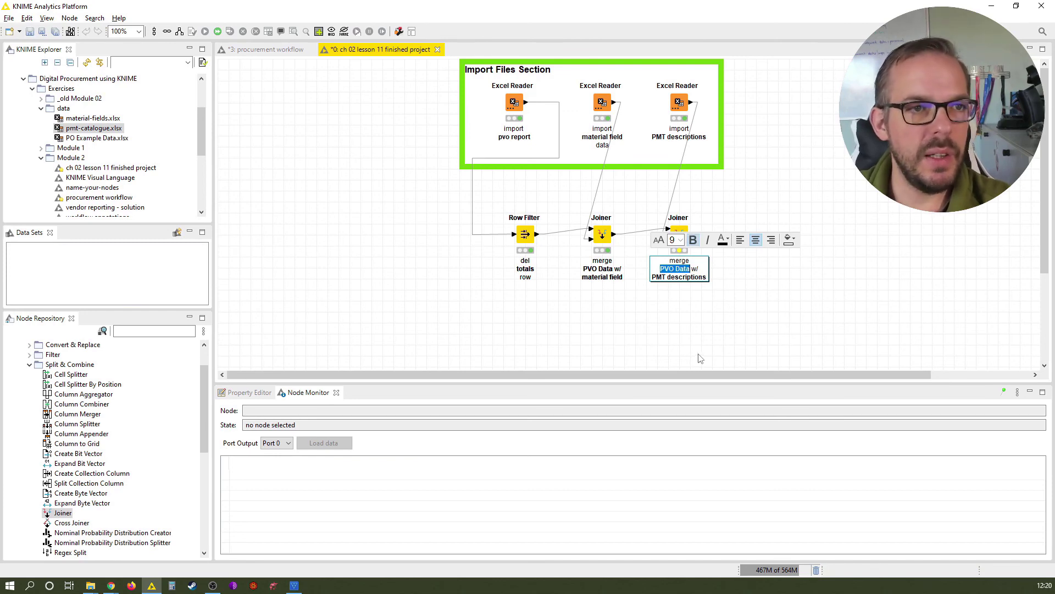
# Run Node 6, showing 1000 rows with Payment Term Desc and PMT Days columns
pyautogui.click(699, 357)
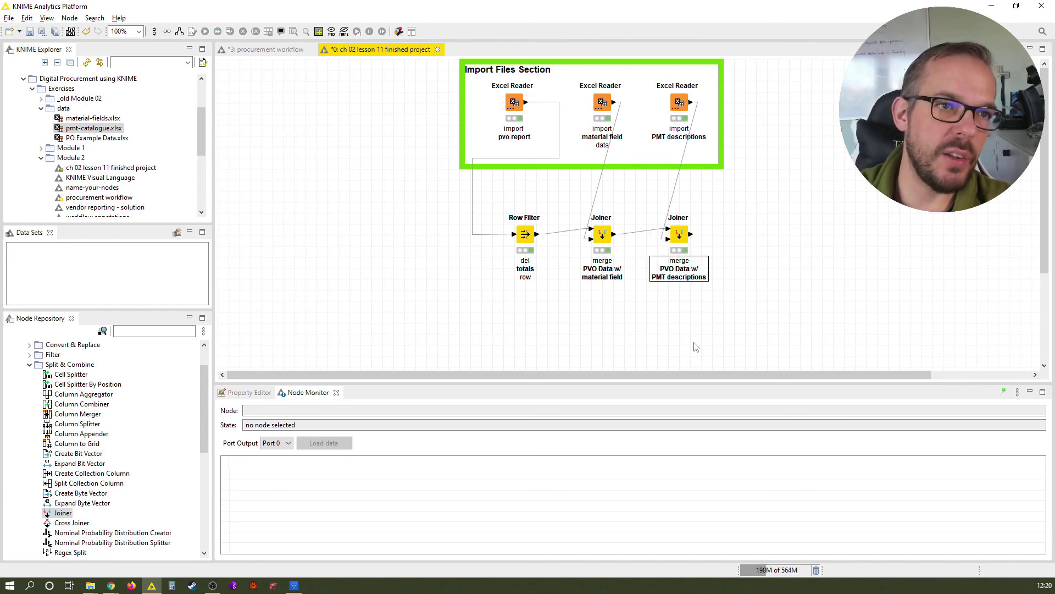
pyautogui.click(699, 271)
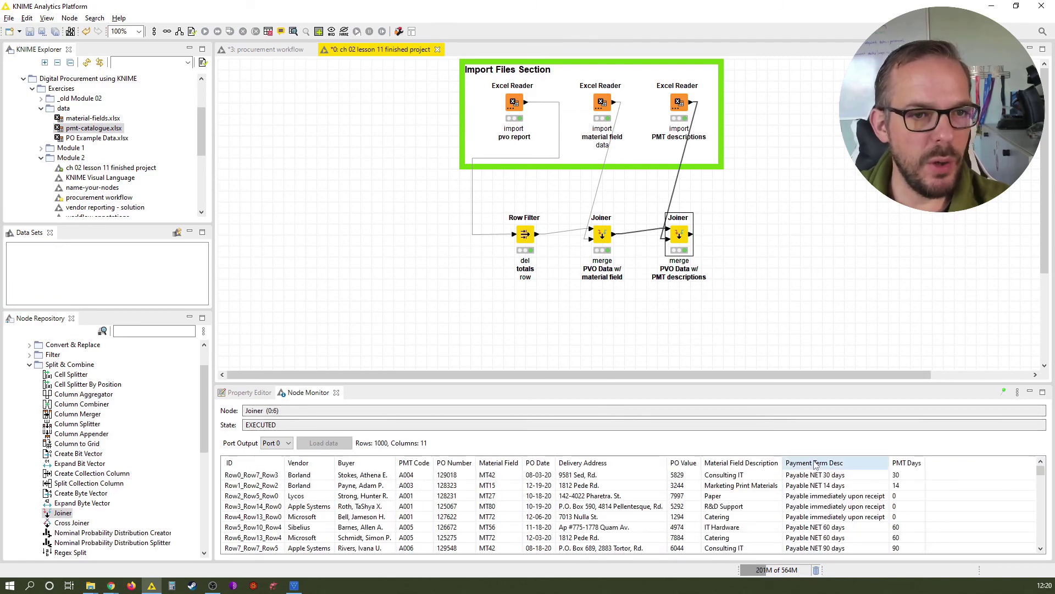
pyautogui.scroll(-10, 825, 487)
pyautogui.scroll(-15, 832, 509)
pyautogui.scroll(-10, 832, 509)
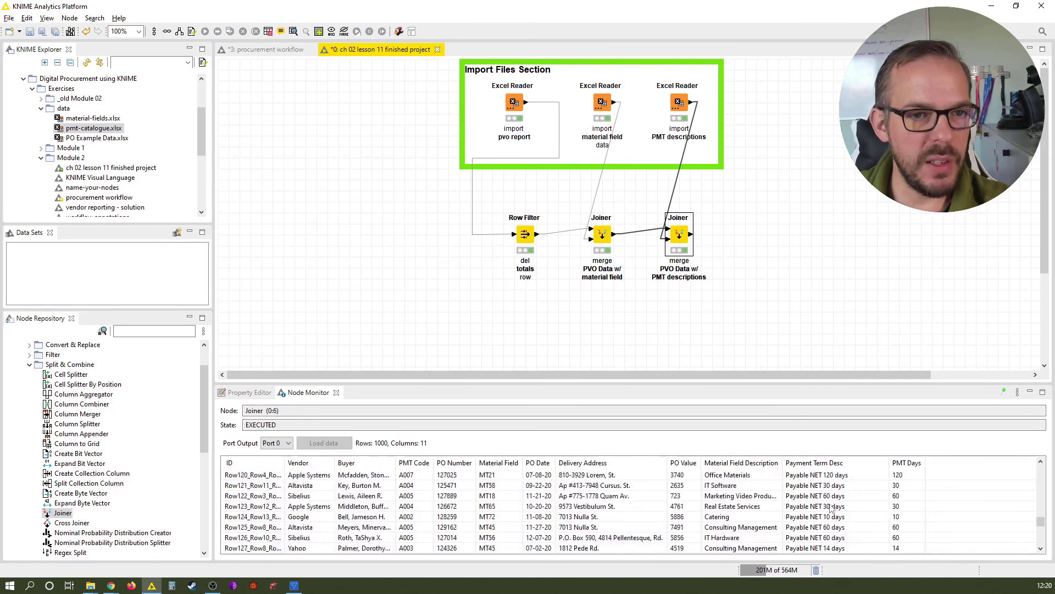
pyautogui.scroll(-10, 831, 508)
pyautogui.scroll(-10, 830, 507)
pyautogui.scroll(-10, 829, 505)
pyautogui.scroll(-10, 829, 506)
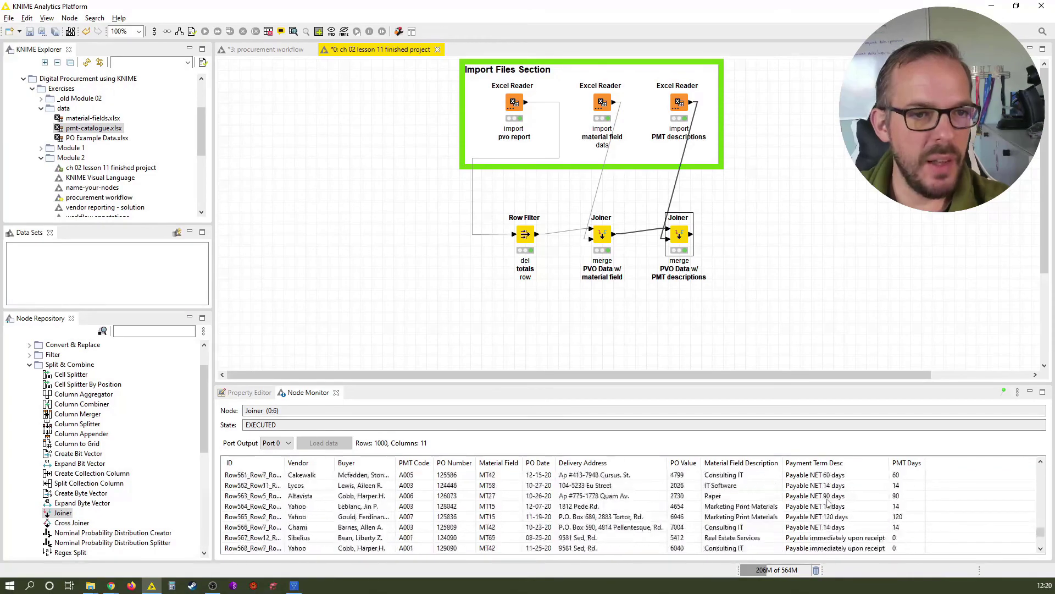
pyautogui.scroll(-10, 829, 505)
pyautogui.click(793, 312)
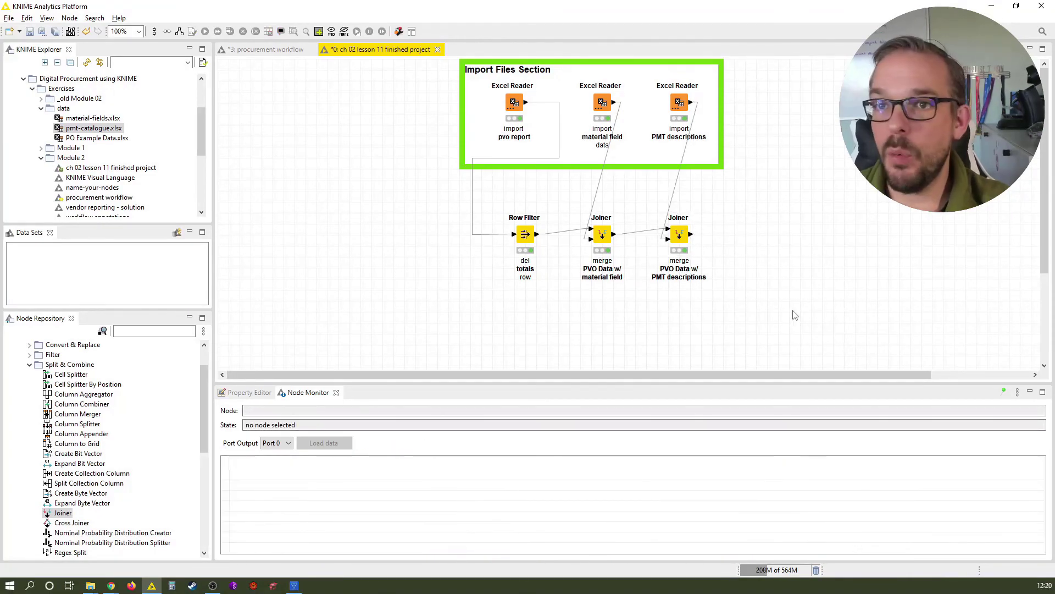